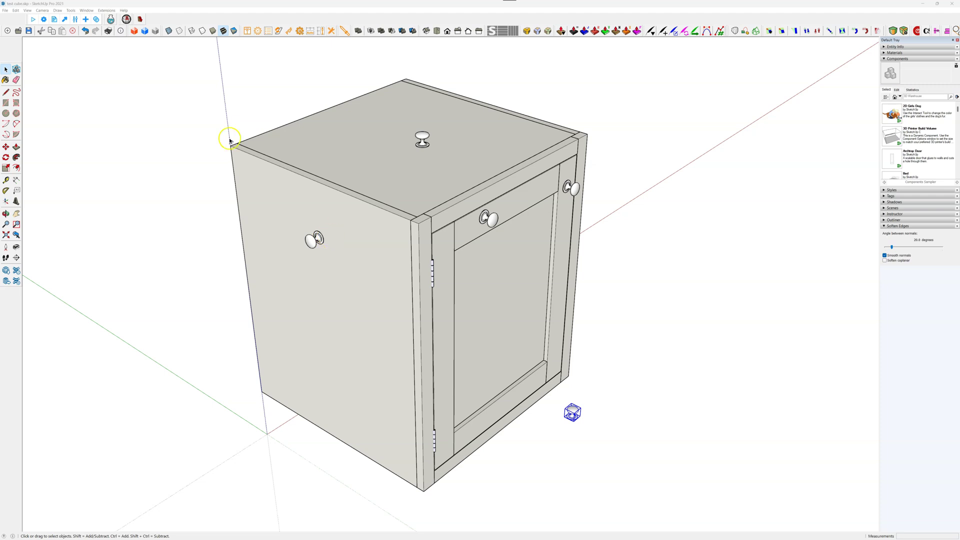
Try placing a copy of the selected knob on the floor beside the original with Perfect Placement, and undo it.
{"action": "left_click", "coordinate": [107, 11]}
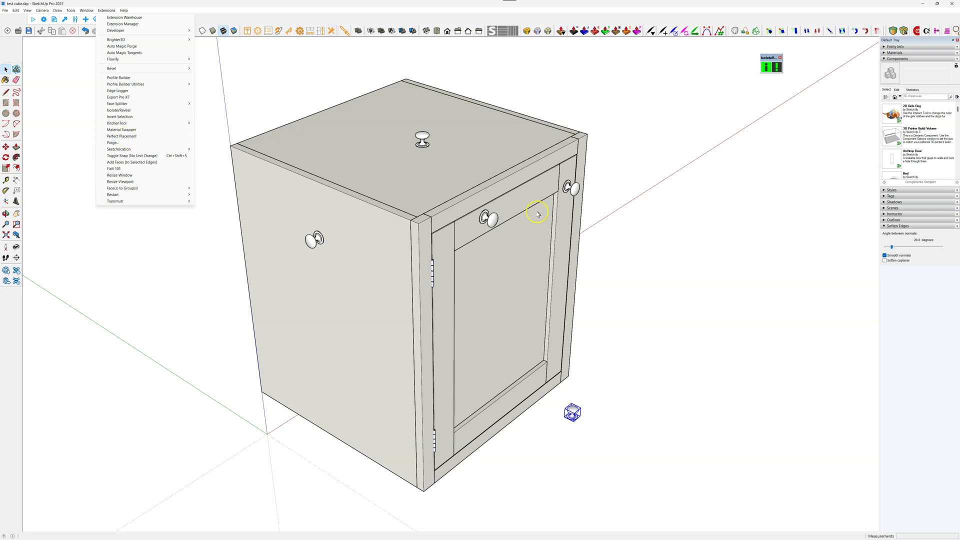
{"action": "left_click", "coordinate": [588, 432]}
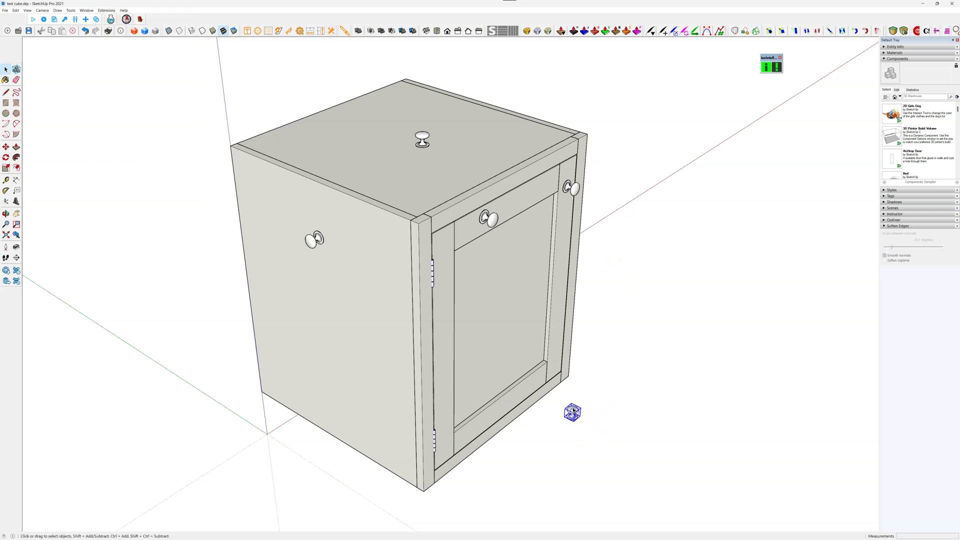
{"action": "left_click", "coordinate": [107, 11]}
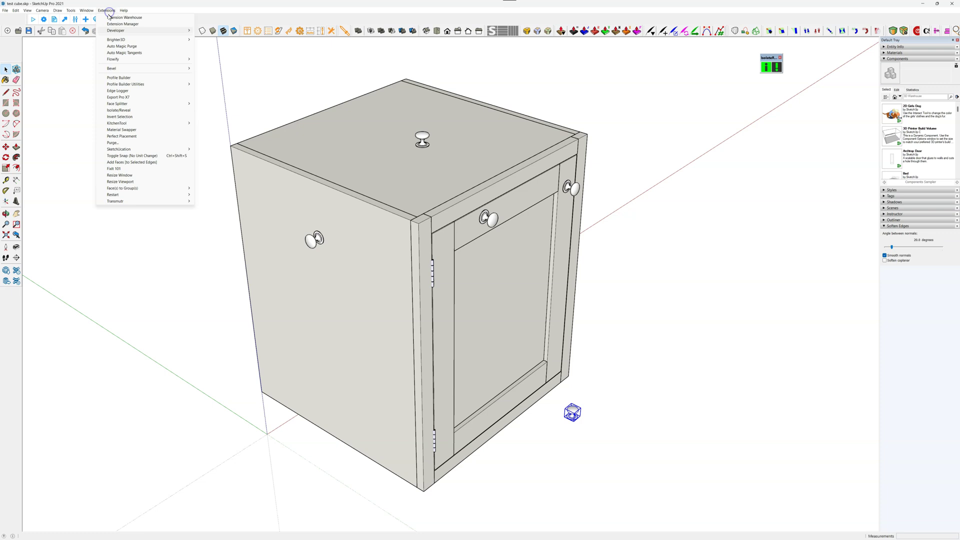
{"action": "left_click", "coordinate": [127, 136]}
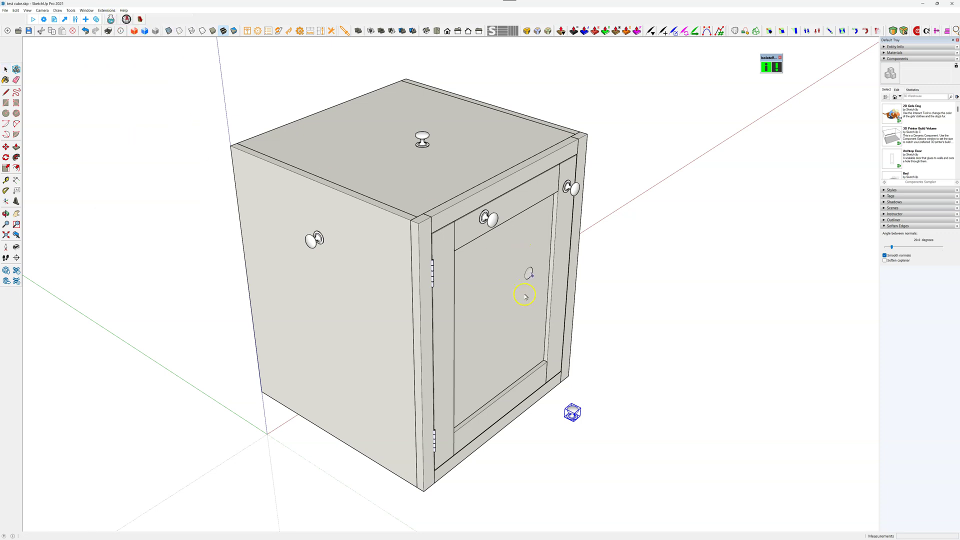
{"action": "scroll", "coordinate": [533, 192], "scroll_direction": "up", "scroll_amount": 4}
{"action": "scroll", "coordinate": [535, 171], "scroll_direction": "down", "scroll_amount": 3}
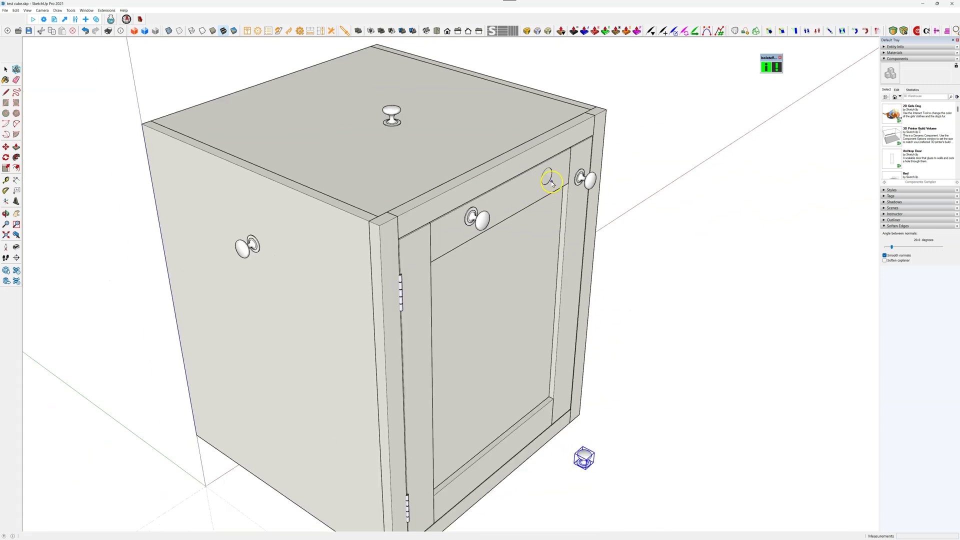
{"action": "scroll", "coordinate": [607, 460], "scroll_direction": "up", "scroll_amount": 6}
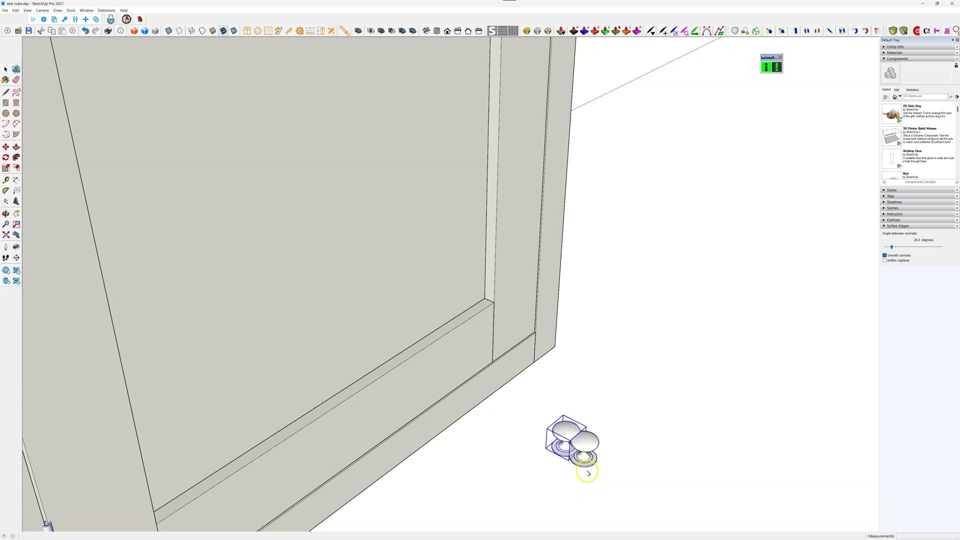
{"action": "left_click", "coordinate": [611, 480]}
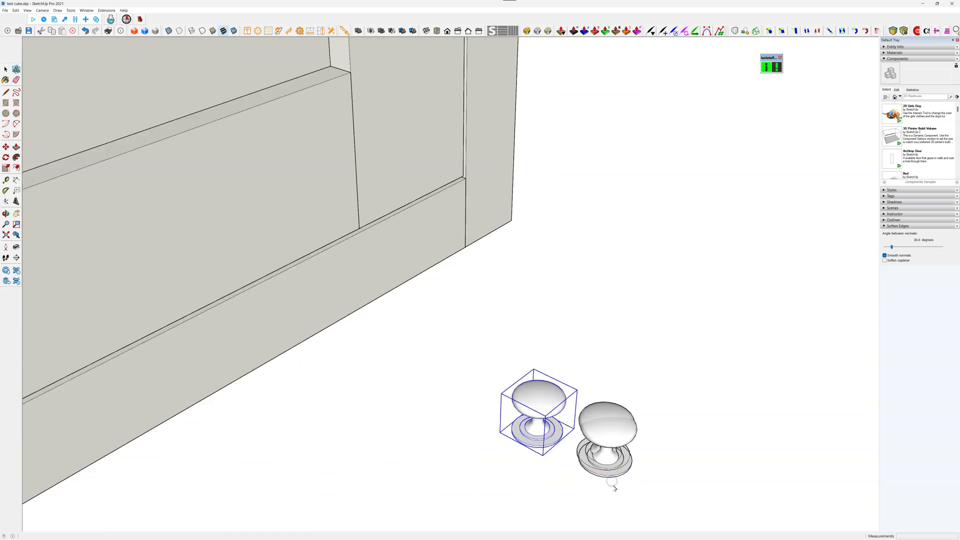
{"action": "scroll", "coordinate": [613, 487], "scroll_direction": "up", "scroll_amount": 1}
{"action": "scroll", "coordinate": [591, 442], "scroll_direction": "down", "scroll_amount": 2}
{"action": "key", "text": "ctrl+z"}
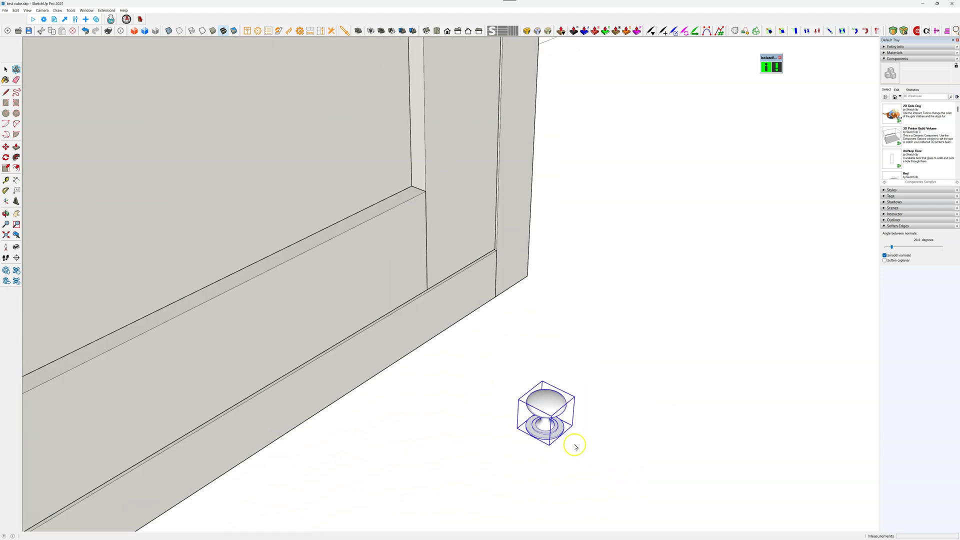
Open the floor knob component to examine where its axes and origin sit, and close it again.
{"action": "scroll", "coordinate": [575, 447], "scroll_direction": "up", "scroll_amount": 2}
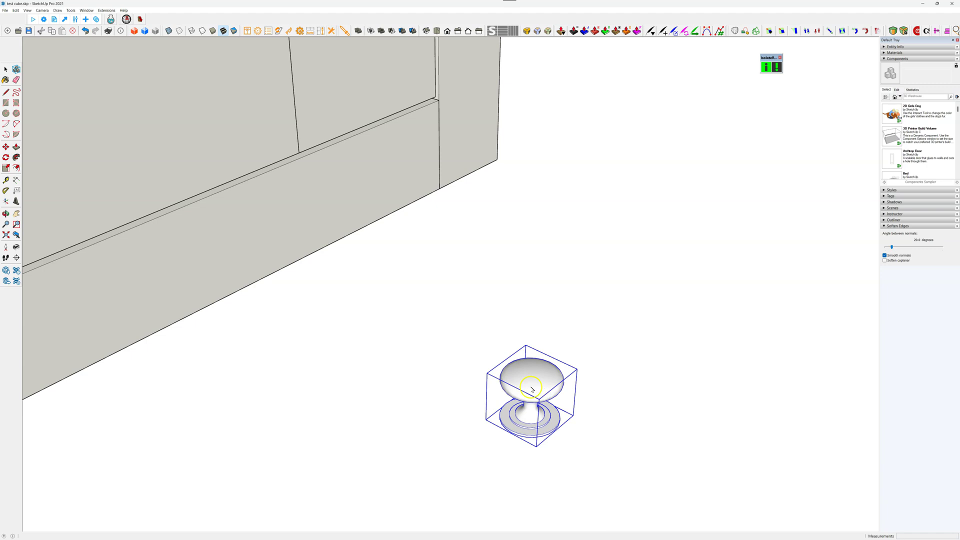
{"action": "double_click", "coordinate": [531, 389]}
{"action": "scroll", "coordinate": [539, 454], "scroll_direction": "up", "scroll_amount": 2}
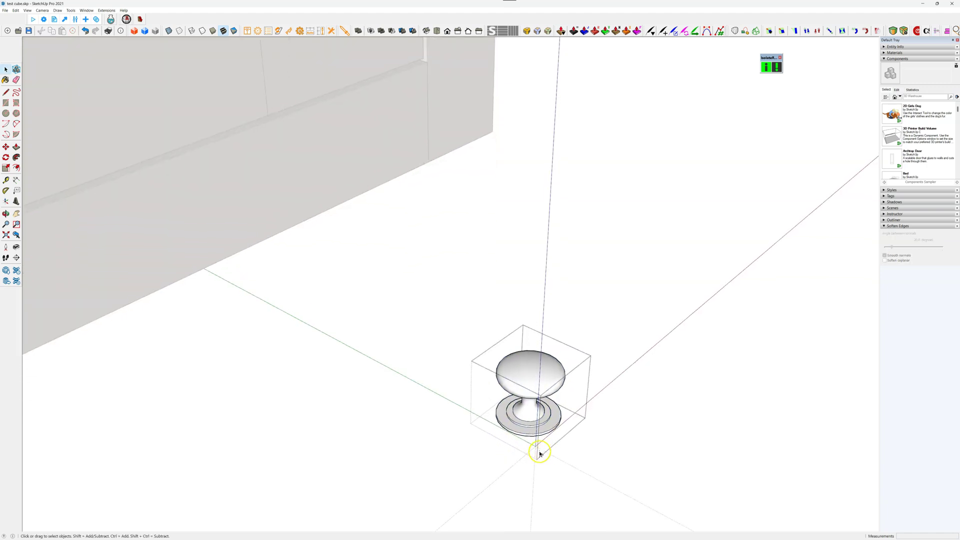
{"action": "scroll", "coordinate": [537, 451], "scroll_direction": "up", "scroll_amount": 1}
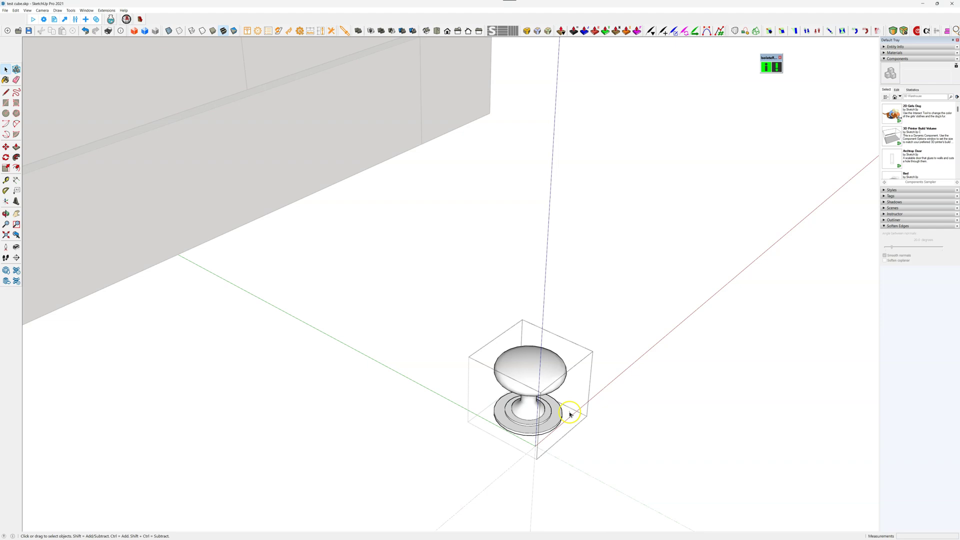
{"action": "left_click", "coordinate": [529, 365]}
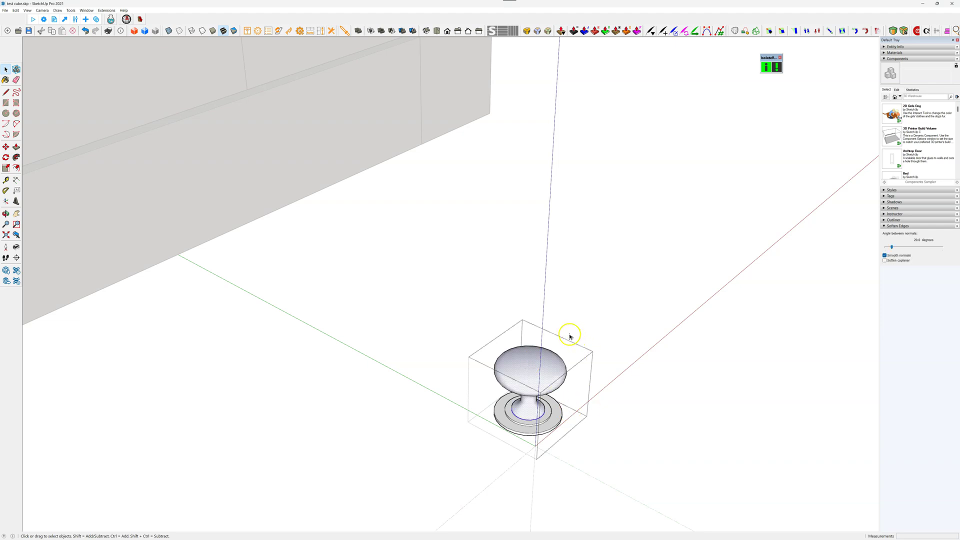
{"action": "scroll", "coordinate": [514, 358], "scroll_direction": "down", "scroll_amount": 2}
{"action": "left_click", "coordinate": [596, 348]}
{"action": "left_click", "coordinate": [533, 371]}
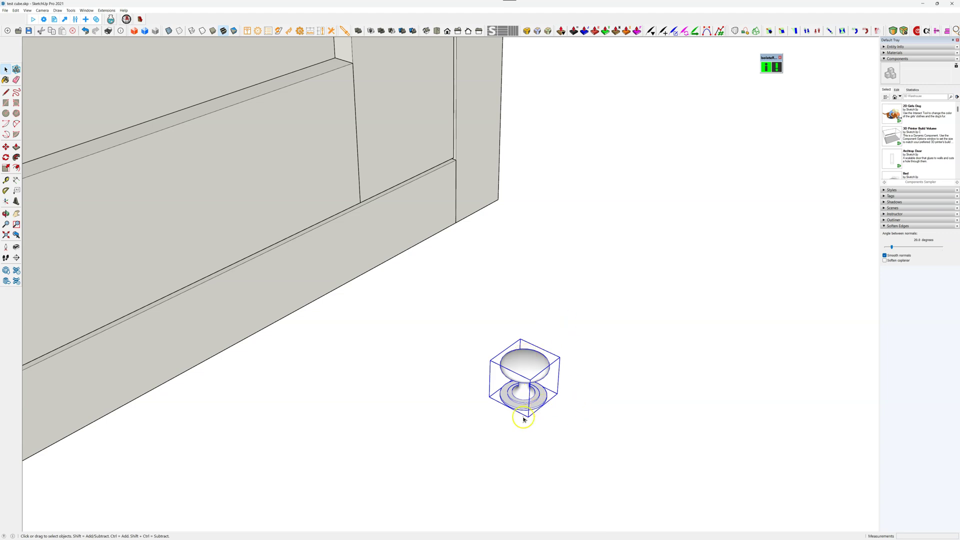
{"action": "scroll", "coordinate": [524, 420], "scroll_direction": "up", "scroll_amount": 3}
{"action": "scroll", "coordinate": [532, 412], "scroll_direction": "down", "scroll_amount": 2}
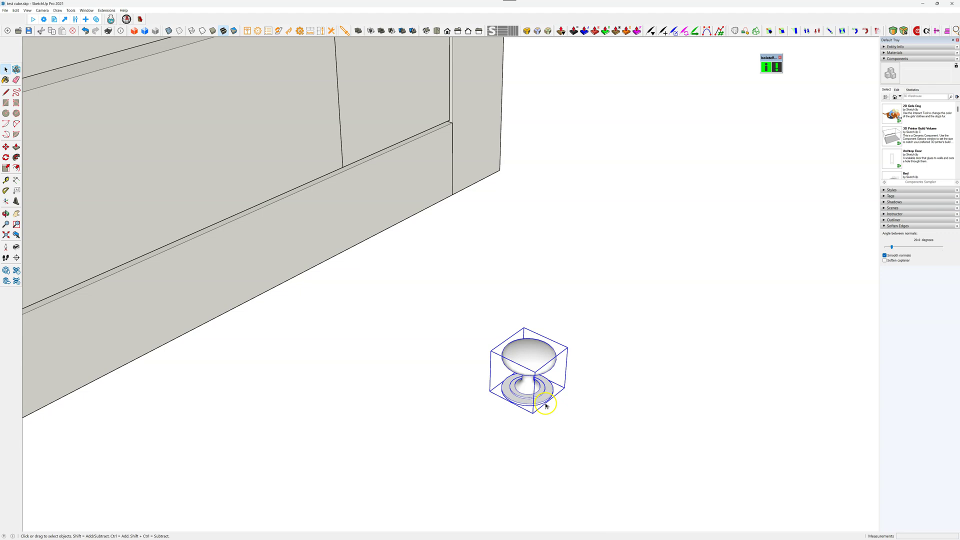
Draw a flat circle on the ground beside the floor knob.
{"action": "scroll", "coordinate": [546, 405], "scroll_direction": "down", "scroll_amount": 3}
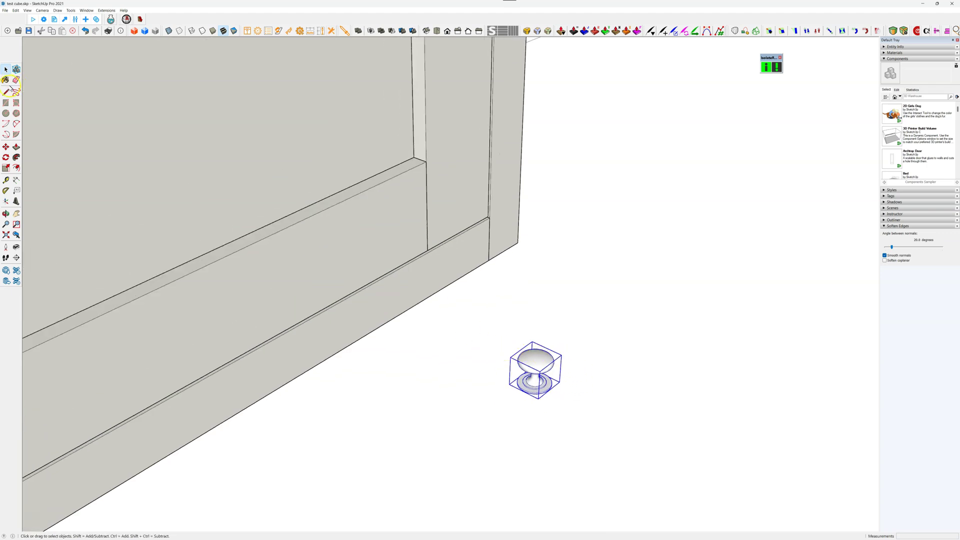
{"action": "left_click", "coordinate": [5, 113]}
{"action": "left_click", "coordinate": [605, 400]}
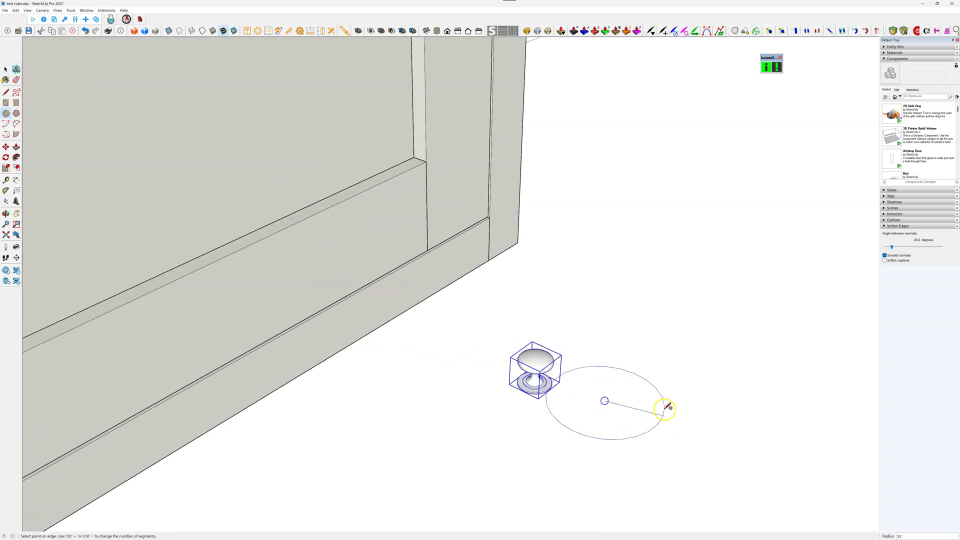
{"action": "left_click", "coordinate": [638, 408]}
{"action": "scroll", "coordinate": [625, 408], "scroll_direction": "up", "scroll_amount": 2}
{"action": "key", "text": "space"}
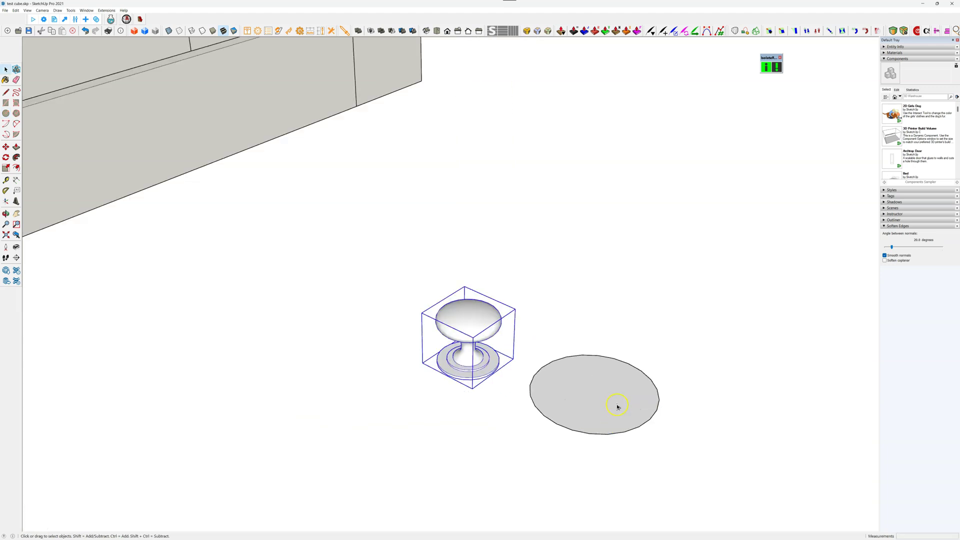
Make a group from the circle's face and its edge.
{"action": "left_click", "coordinate": [618, 407]}
{"action": "right_click", "coordinate": [618, 406]}
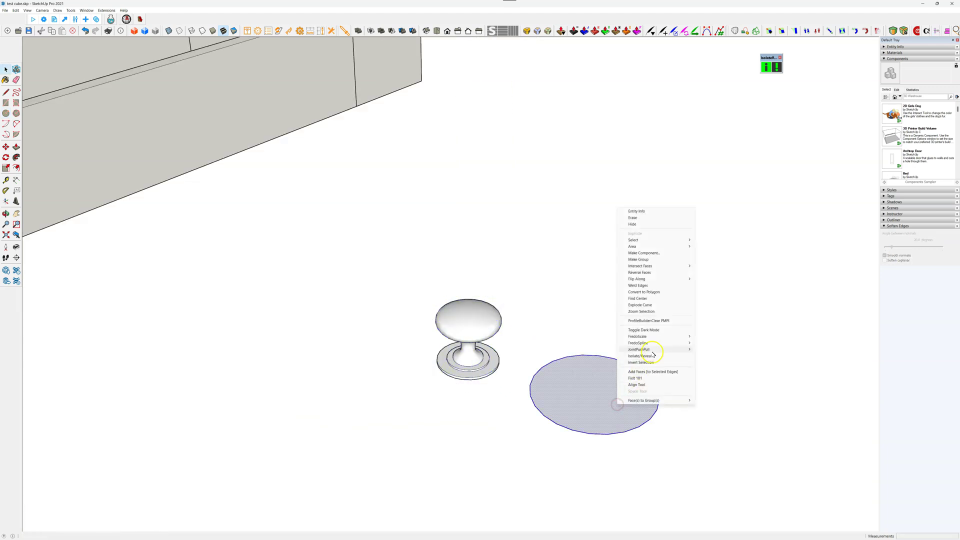
{"action": "left_click", "coordinate": [652, 259]}
{"action": "scroll", "coordinate": [615, 399], "scroll_direction": "down", "scroll_amount": 4}
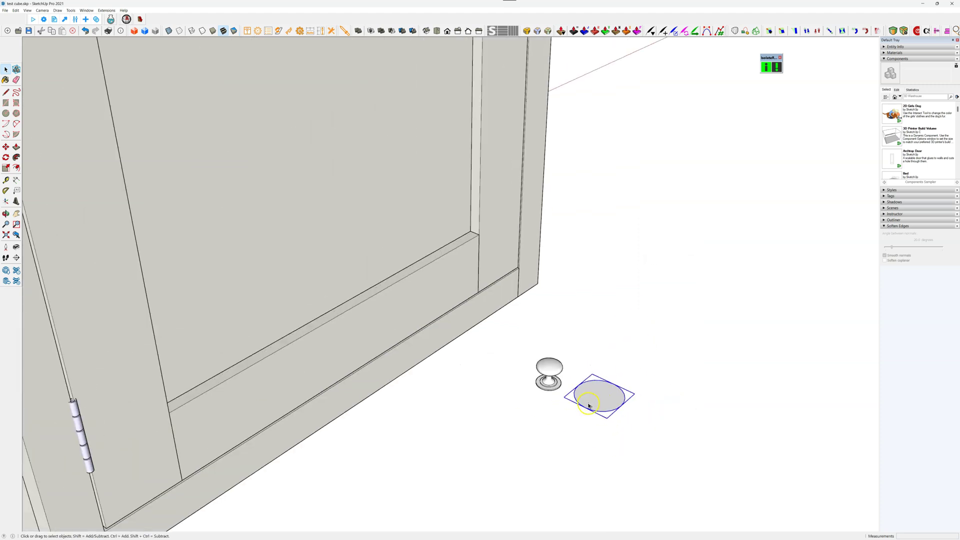
{"action": "scroll", "coordinate": [590, 407], "scroll_direction": "up", "scroll_amount": 2}
{"action": "scroll", "coordinate": [591, 407], "scroll_direction": "up", "scroll_amount": 2}
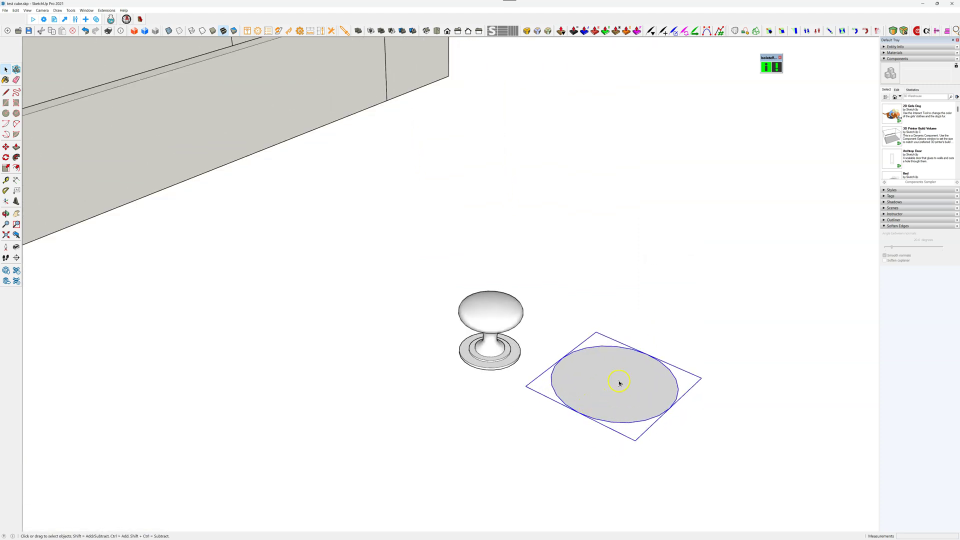
{"action": "right_click", "coordinate": [619, 383]}
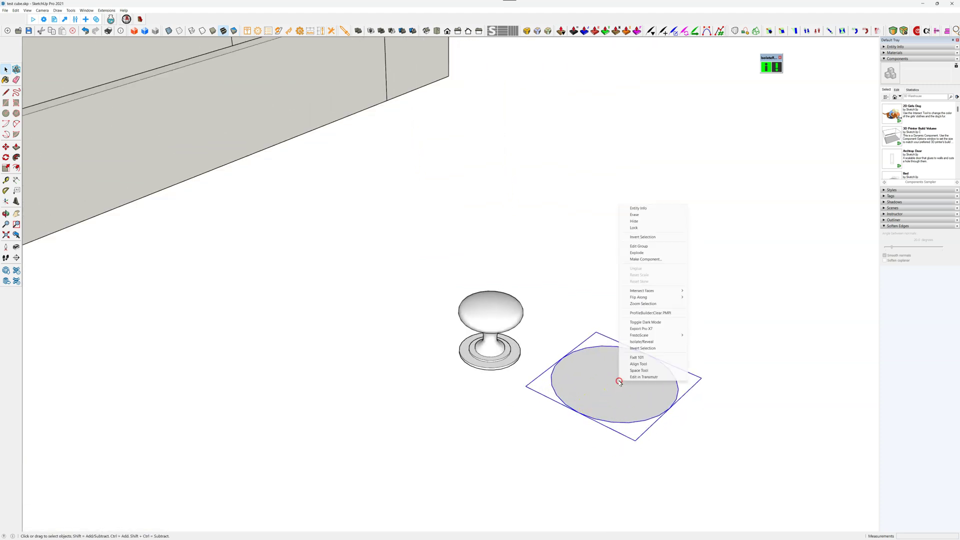
{"action": "left_click", "coordinate": [648, 259]}
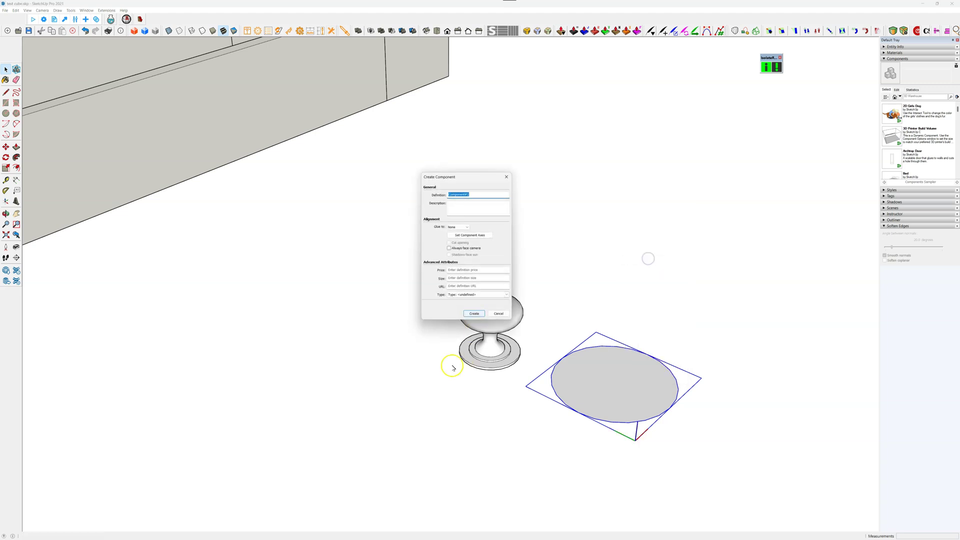
{"action": "left_click", "coordinate": [467, 235]}
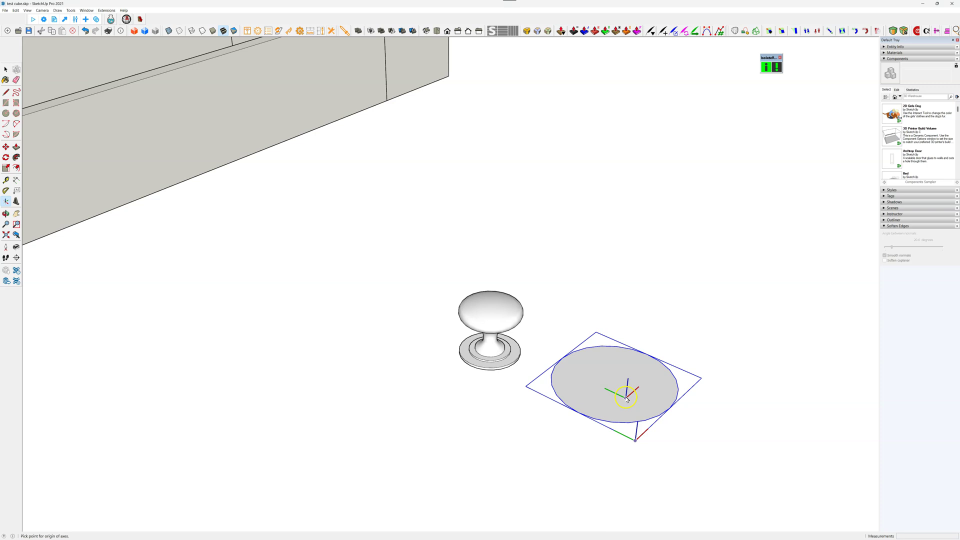
{"action": "left_click", "coordinate": [610, 382]}
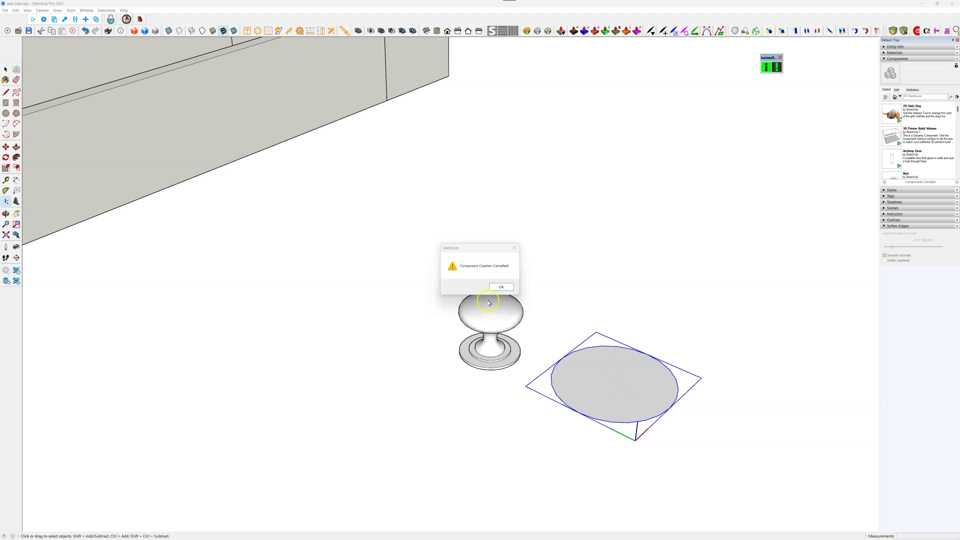
{"action": "left_click", "coordinate": [502, 287]}
Make the circle inside the group a component, with its axes origin set at the circle's center.
{"action": "double_click", "coordinate": [612, 379]}
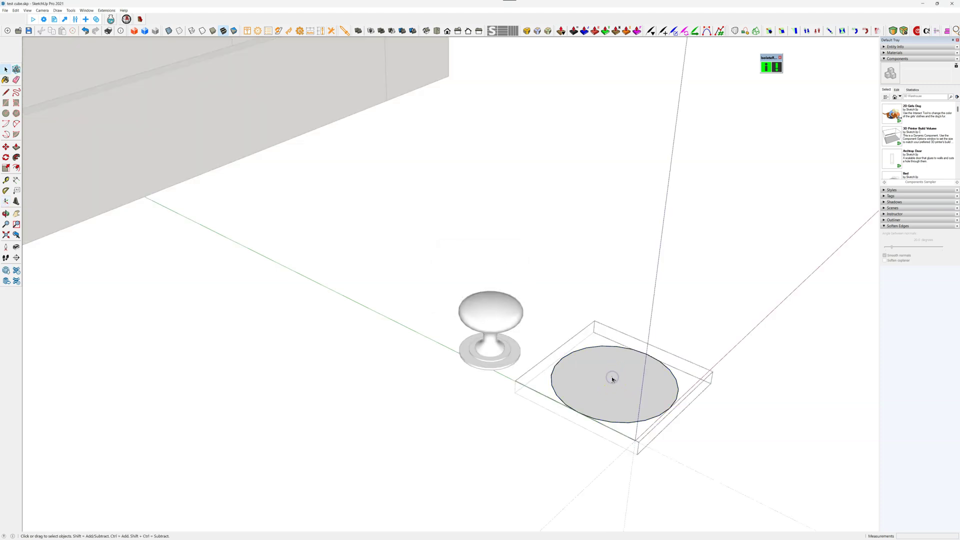
{"action": "left_click", "coordinate": [613, 379]}
{"action": "right_click", "coordinate": [613, 378]}
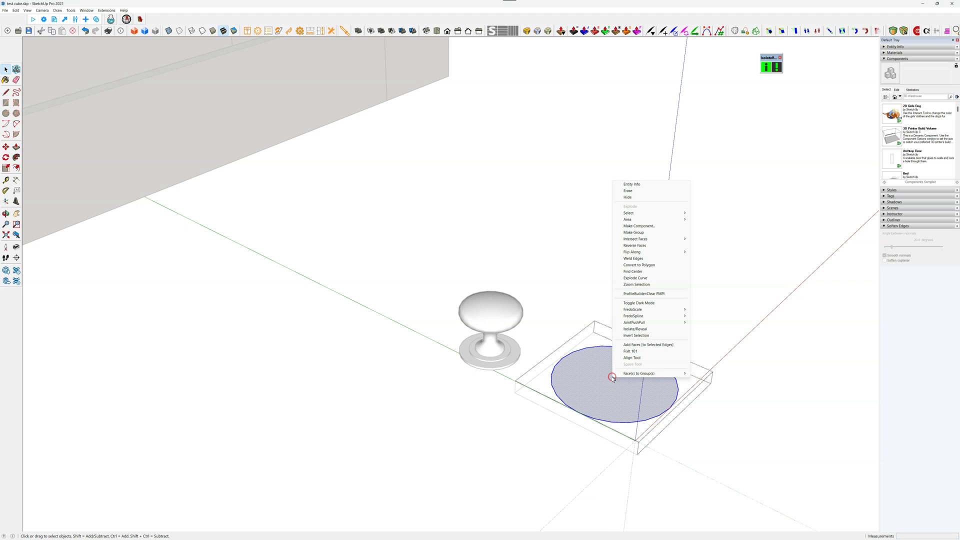
{"action": "left_click", "coordinate": [650, 226]}
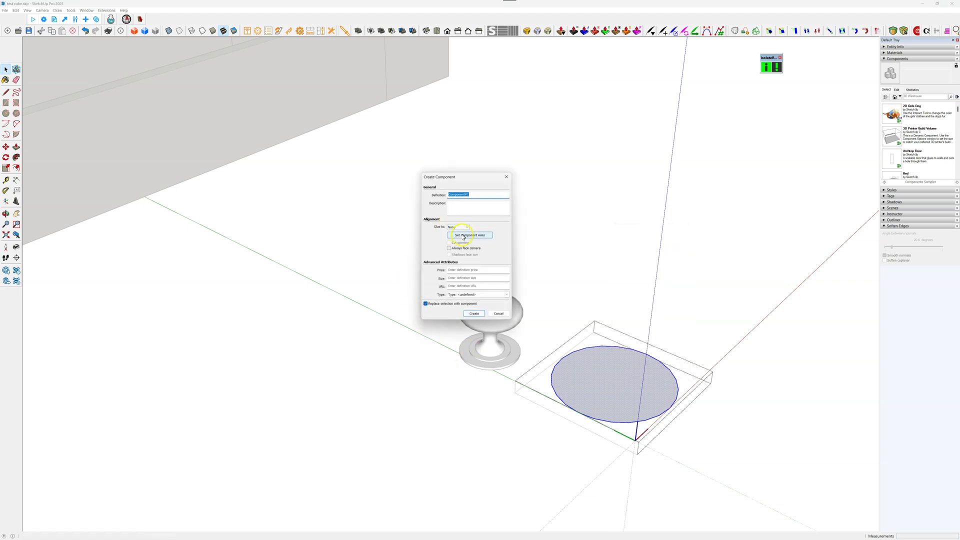
{"action": "left_click", "coordinate": [472, 235]}
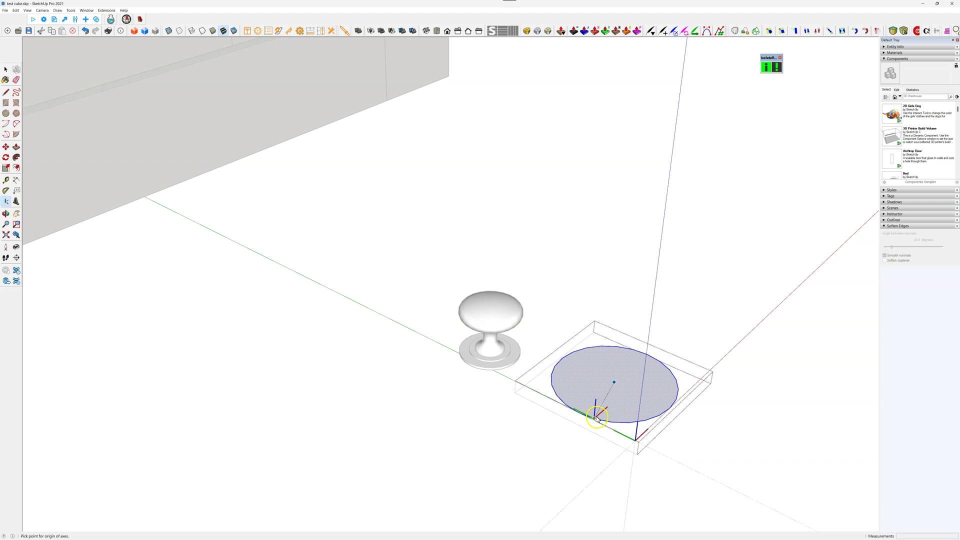
{"action": "double_click", "coordinate": [612, 384]}
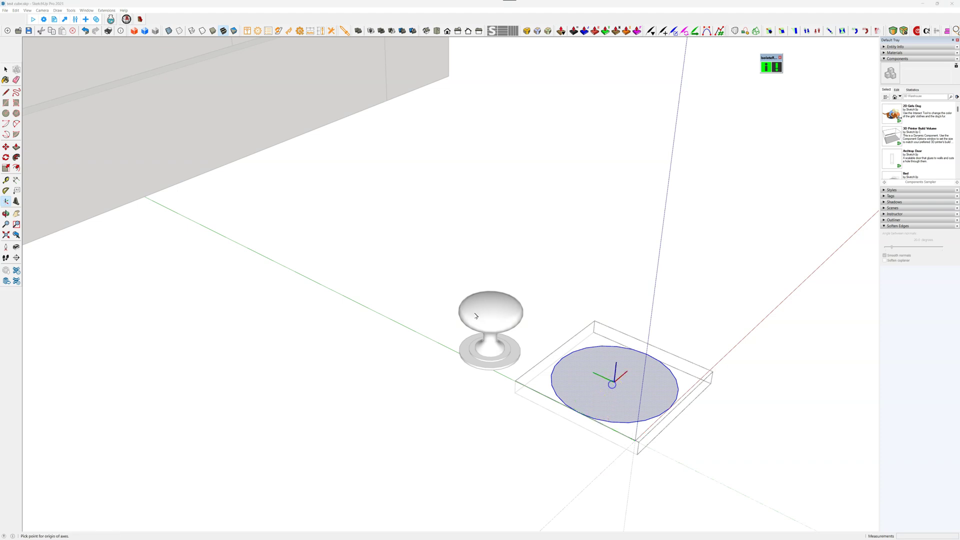
{"action": "left_click", "coordinate": [473, 314]}
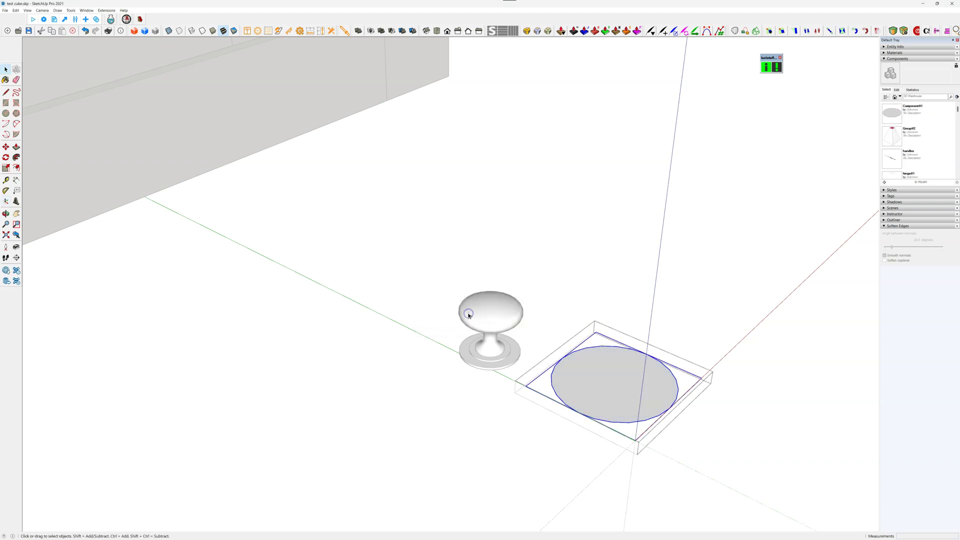
Explode the outer group around the circle component.
{"action": "left_click", "coordinate": [555, 314]}
{"action": "left_click", "coordinate": [592, 396]}
{"action": "right_click", "coordinate": [592, 397]}
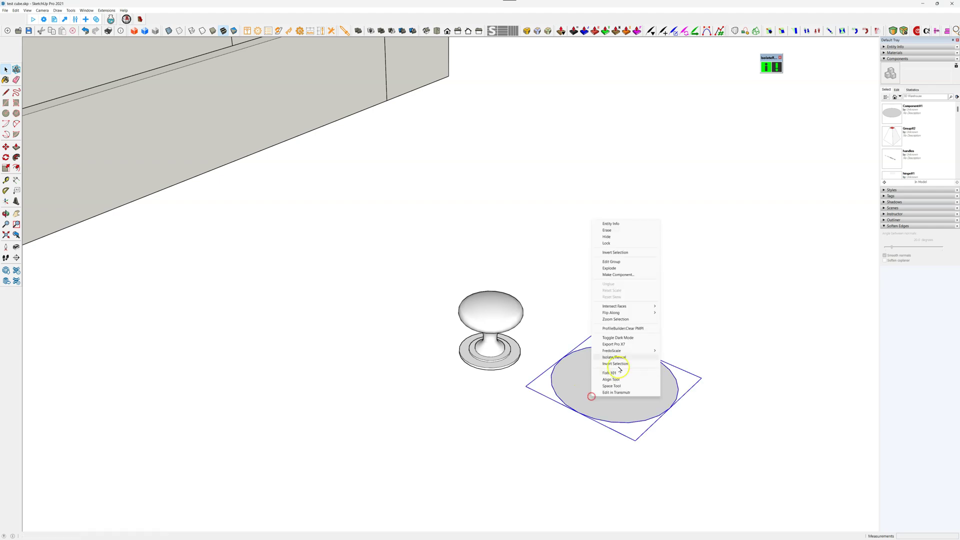
{"action": "left_click", "coordinate": [619, 263]}
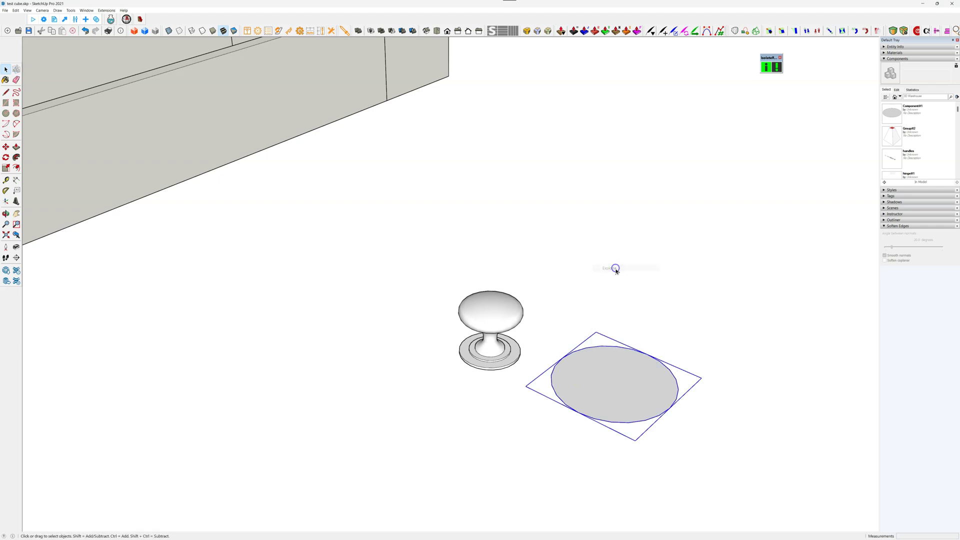
{"action": "left_click", "coordinate": [712, 302]}
Start Perfect Placement with the floor knob as the source and preview a copy on the cabinet's top face.
{"action": "left_click", "coordinate": [625, 408]}
{"action": "middle_click_drag", "start_coordinate": [624, 409], "coordinate": [579, 380]}
{"action": "left_click", "coordinate": [535, 356]}
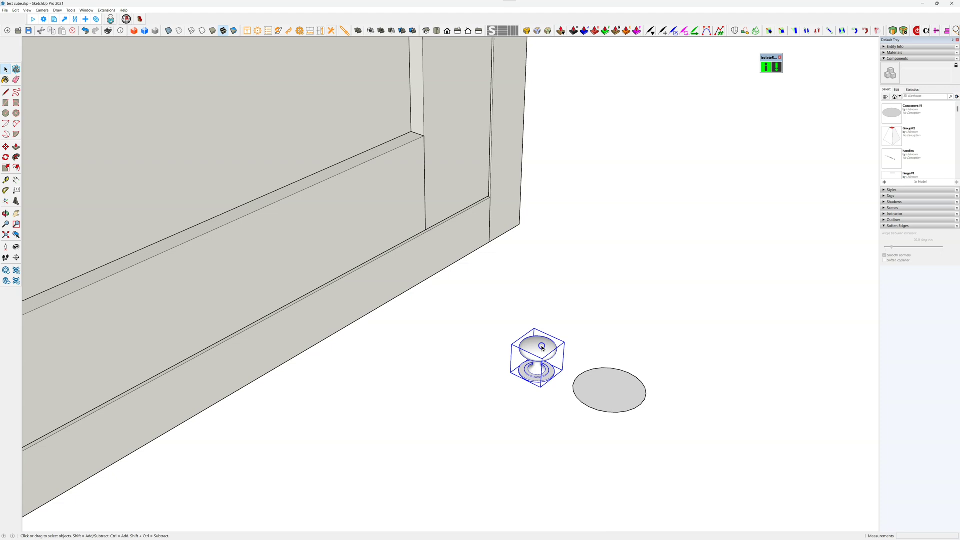
{"action": "middle_click_drag", "start_coordinate": [717, 394], "coordinate": [766, 399]}
{"action": "scroll", "coordinate": [647, 394], "scroll_direction": "up", "scroll_amount": 1}
{"action": "scroll", "coordinate": [647, 394], "scroll_direction": "down", "scroll_amount": 4}
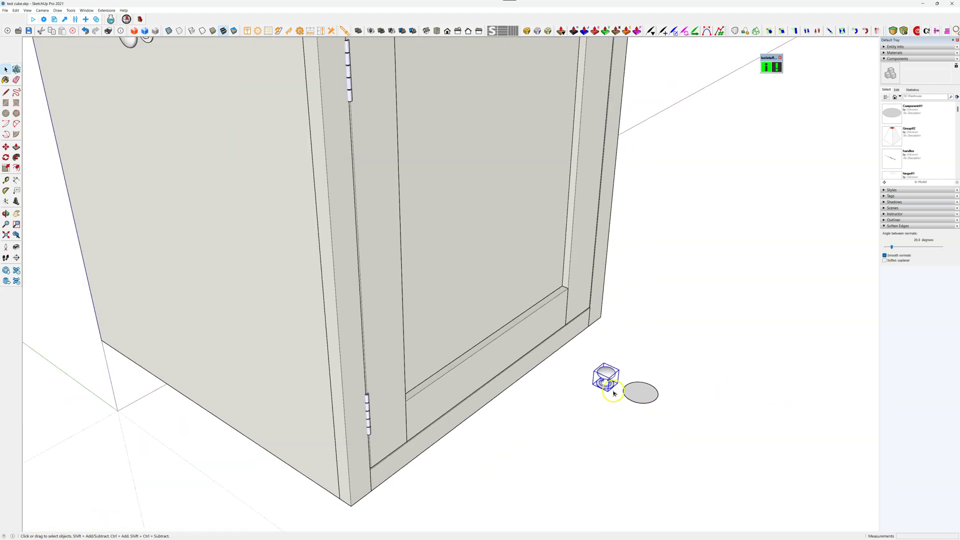
{"action": "scroll", "coordinate": [612, 384], "scroll_direction": "up", "scroll_amount": 3}
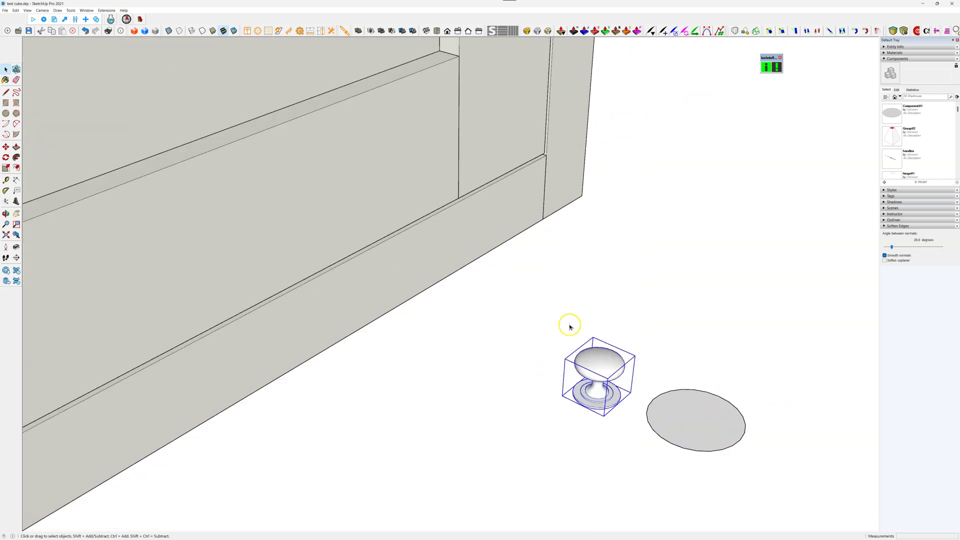
{"action": "left_click", "coordinate": [115, 11]}
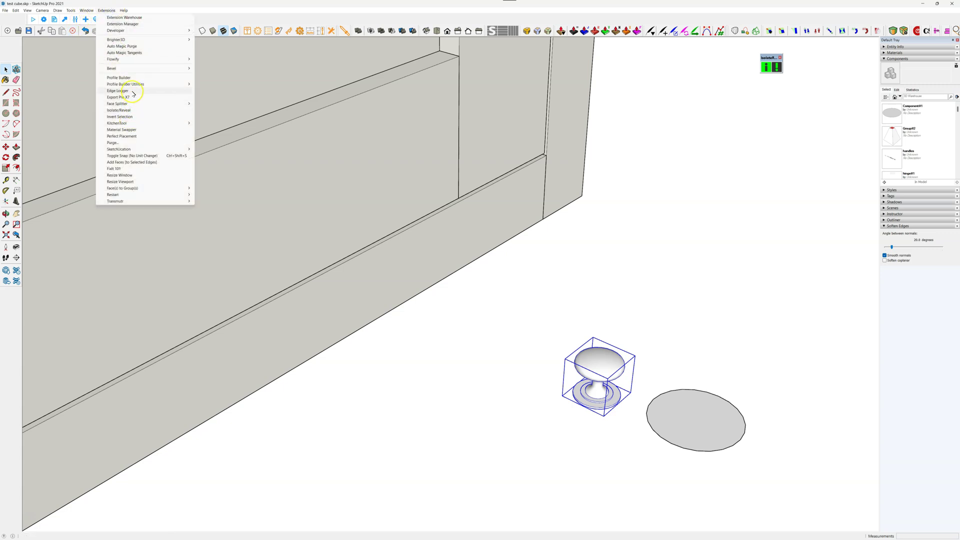
{"action": "left_click", "coordinate": [122, 136]}
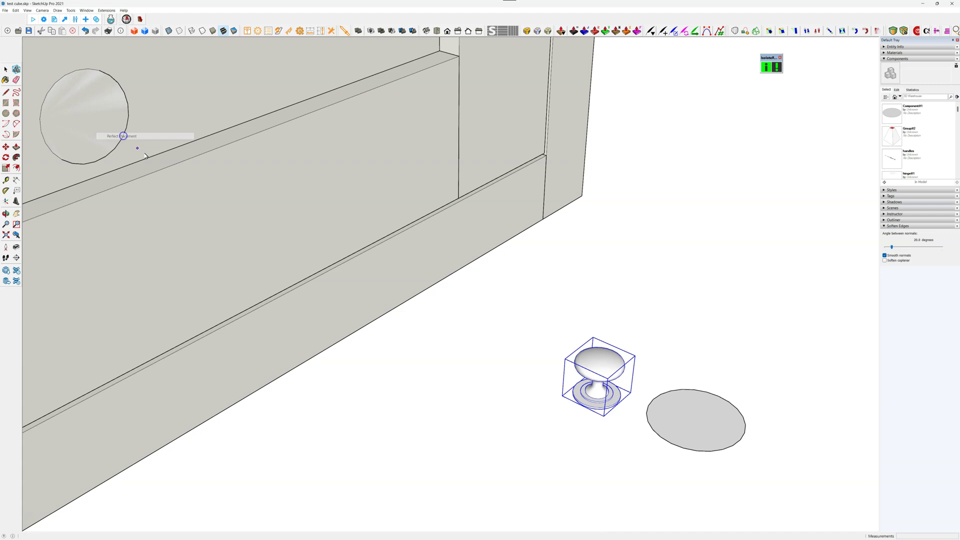
{"action": "scroll", "coordinate": [610, 451], "scroll_direction": "down", "scroll_amount": 8}
{"action": "scroll", "coordinate": [435, 242], "scroll_direction": "up", "scroll_amount": 3}
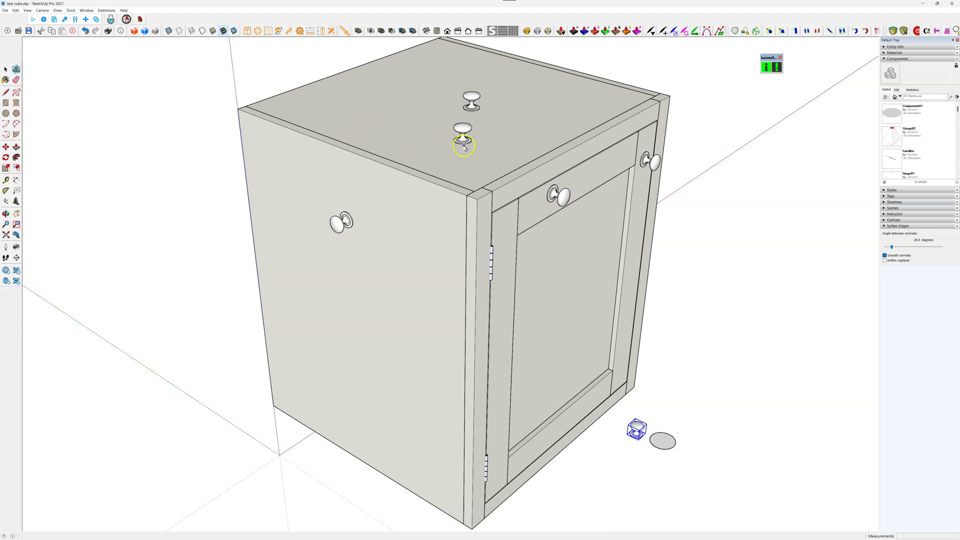
{"action": "scroll", "coordinate": [463, 145], "scroll_direction": "up", "scroll_amount": 1}
{"action": "scroll", "coordinate": [463, 146], "scroll_direction": "up", "scroll_amount": 3}
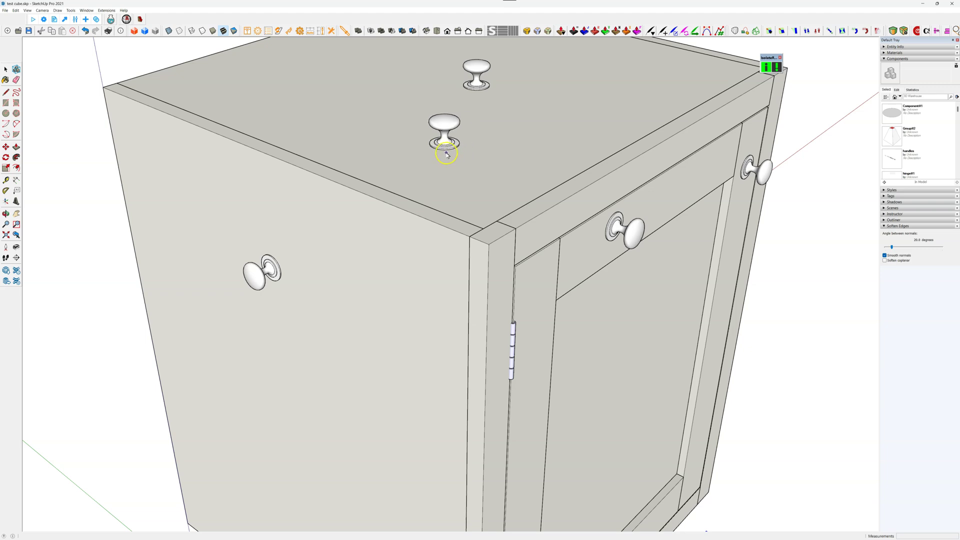
{"action": "left_click_drag", "start_coordinate": [449, 157], "coordinate": [447, 159]}
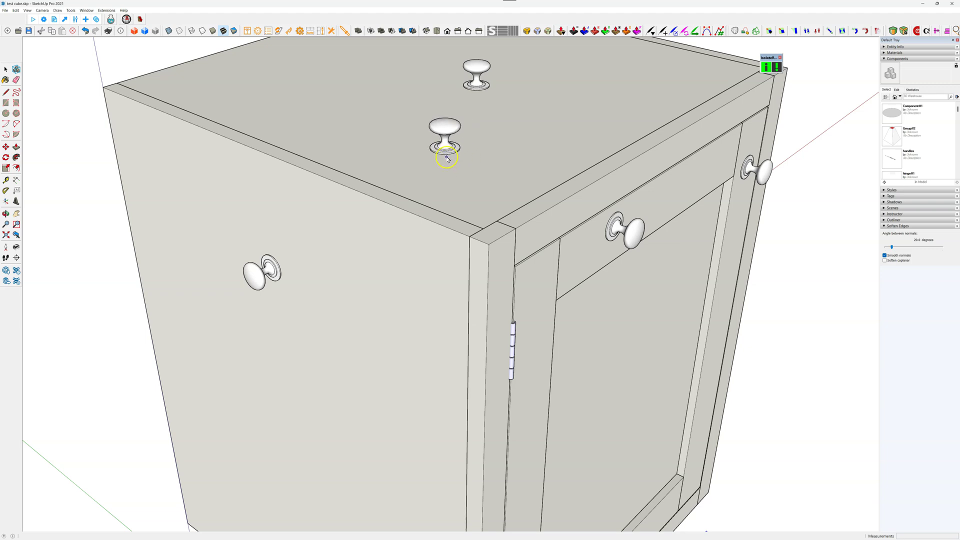
{"action": "middle_click_drag", "start_coordinate": [447, 159], "coordinate": [531, 311]}
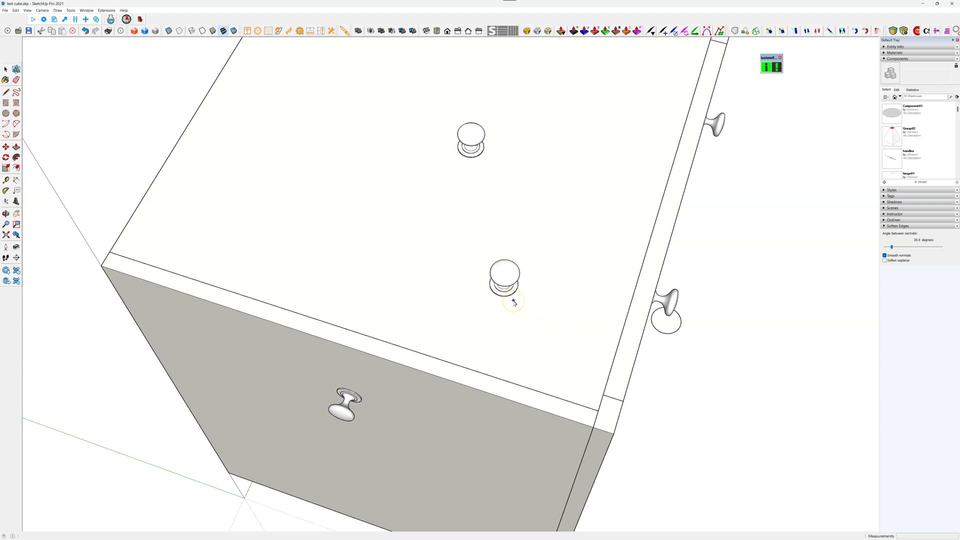
Preview the knob's orientation on the cabinet's hinge-side panel from several viewing angles, without placing a copy.
{"action": "middle_click_drag", "start_coordinate": [475, 440], "coordinate": [380, 178]}
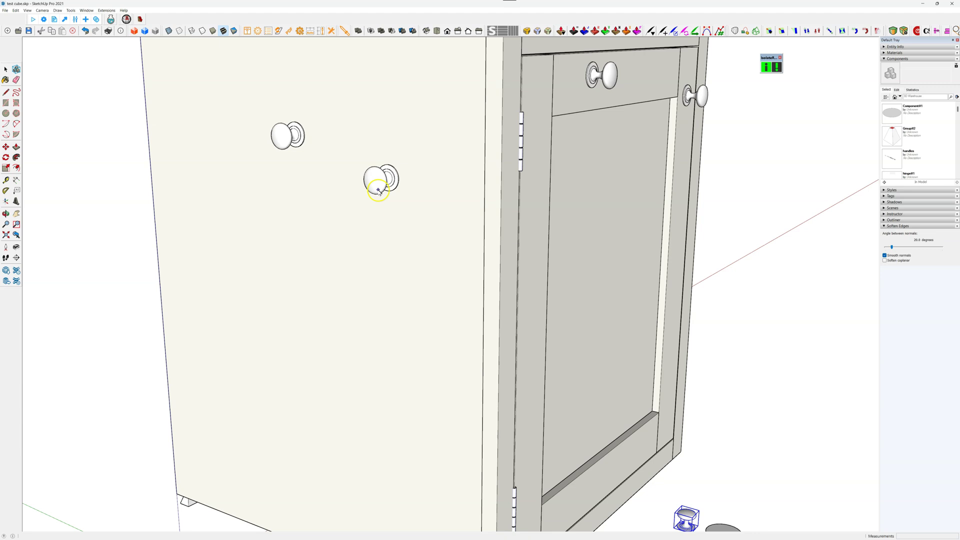
{"action": "left_click_drag", "start_coordinate": [392, 186], "coordinate": [380, 186]}
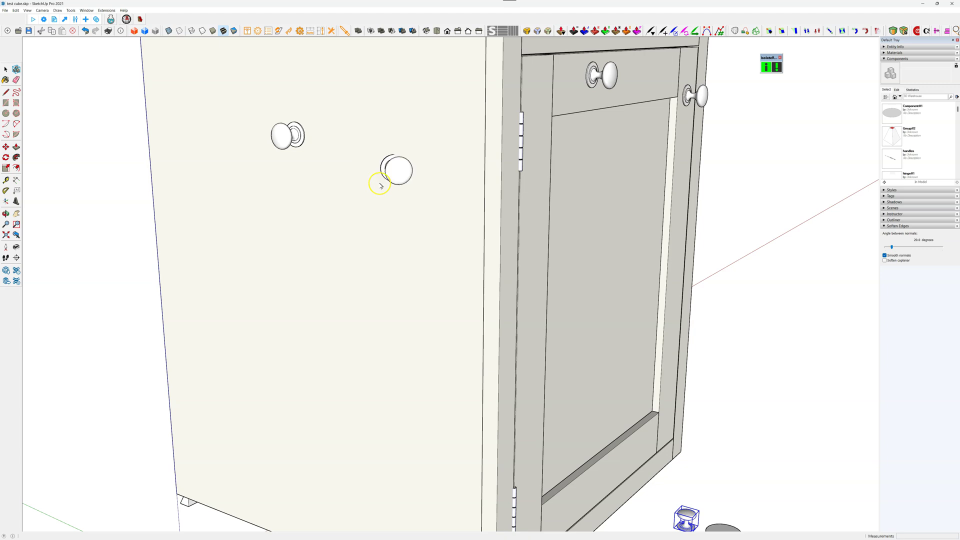
{"action": "middle_click_drag", "start_coordinate": [343, 189], "coordinate": [712, 235]}
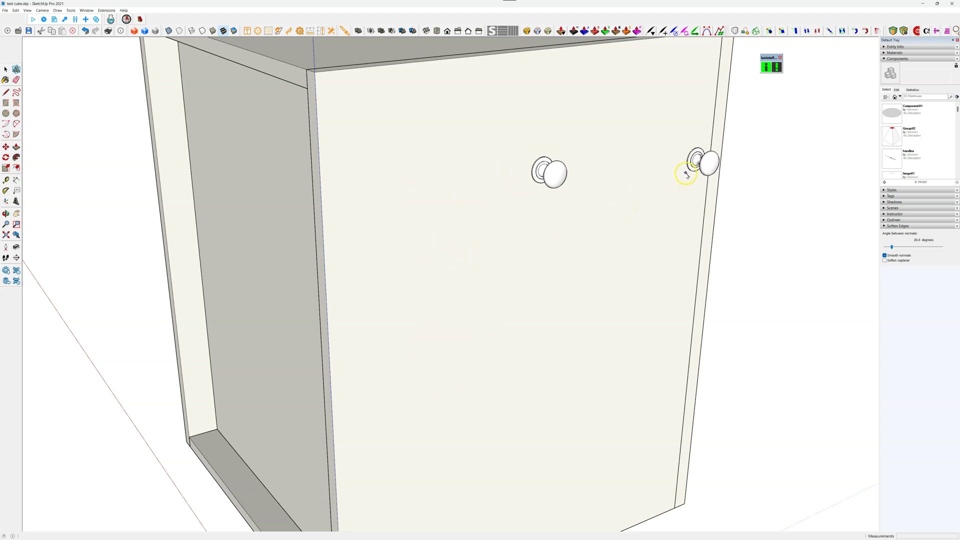
{"action": "middle_click_drag", "start_coordinate": [685, 171], "coordinate": [315, 223]}
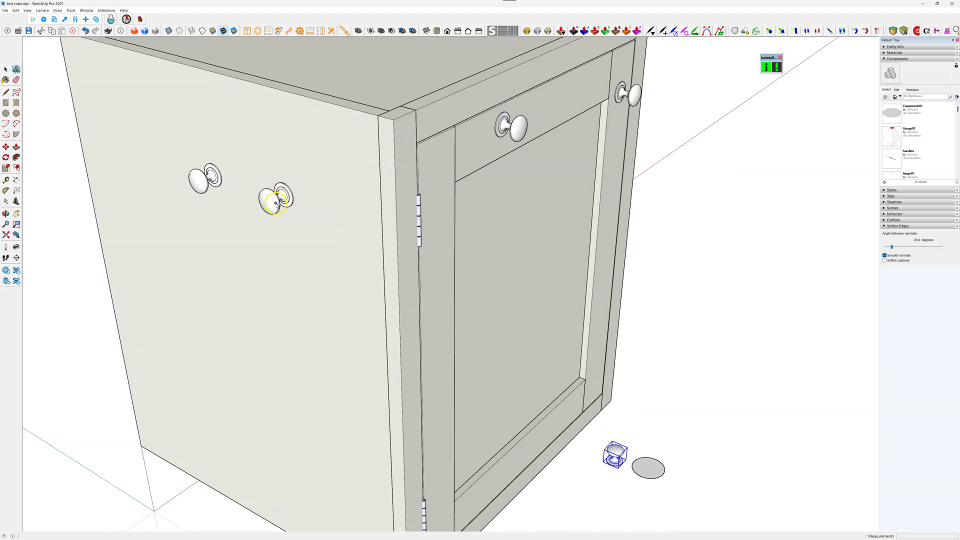
{"action": "key", "text": "Escape"}
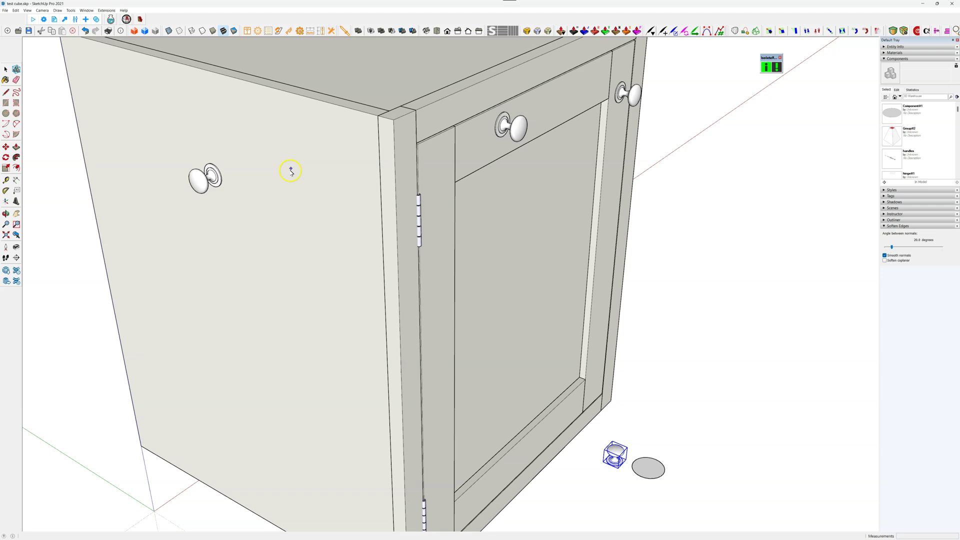
Place fifteen knob copies scattered across the cabinet's hinge-side panel.
{"action": "left_click", "coordinate": [206, 134]}
{"action": "left_click", "coordinate": [304, 167]}
{"action": "left_click", "coordinate": [283, 287]}
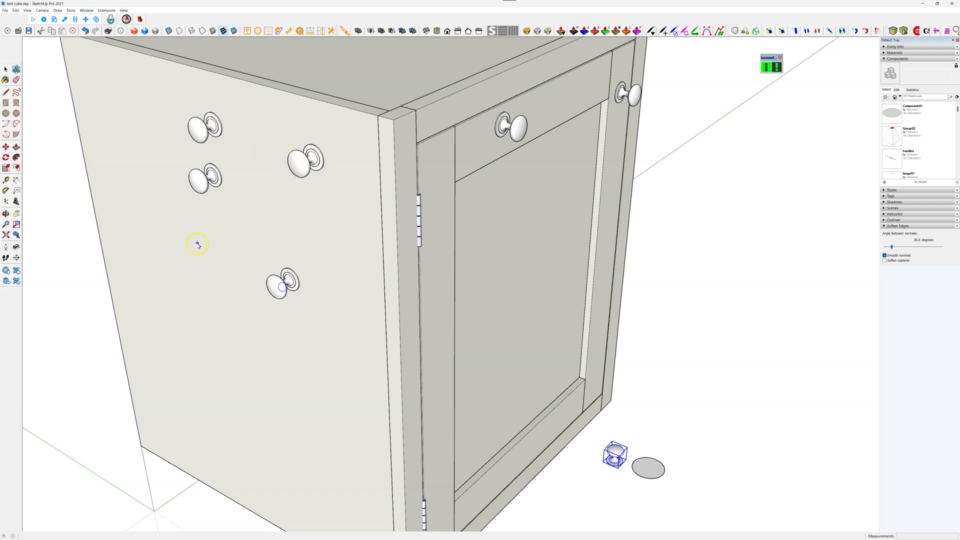
{"action": "left_click", "coordinate": [197, 242]}
{"action": "left_click", "coordinate": [202, 333]}
{"action": "left_click", "coordinate": [263, 368]}
{"action": "left_click", "coordinate": [332, 281]}
{"action": "left_click", "coordinate": [279, 216]}
{"action": "left_click", "coordinate": [308, 345]}
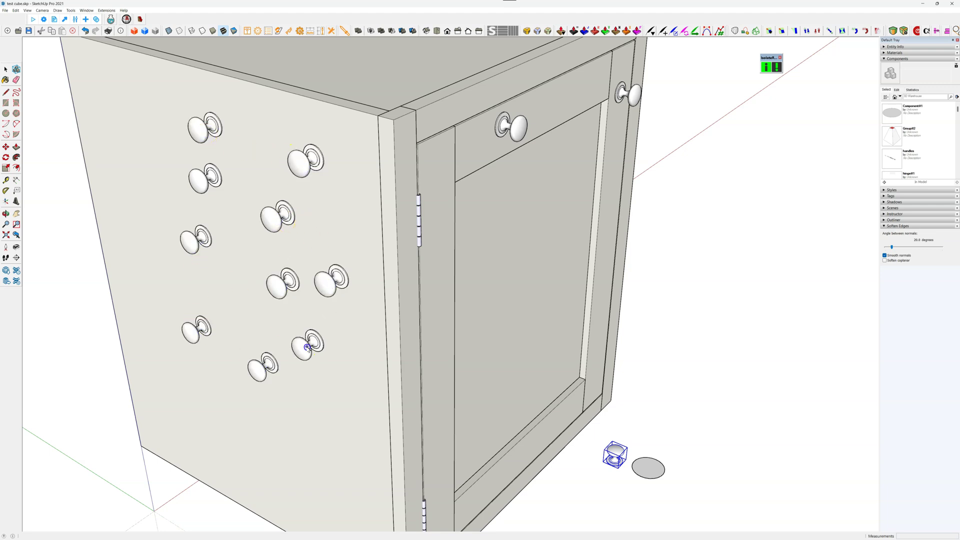
{"action": "left_click", "coordinate": [236, 308]}
{"action": "left_click", "coordinate": [236, 236]}
{"action": "left_click", "coordinate": [250, 183]}
{"action": "left_click", "coordinate": [262, 150]}
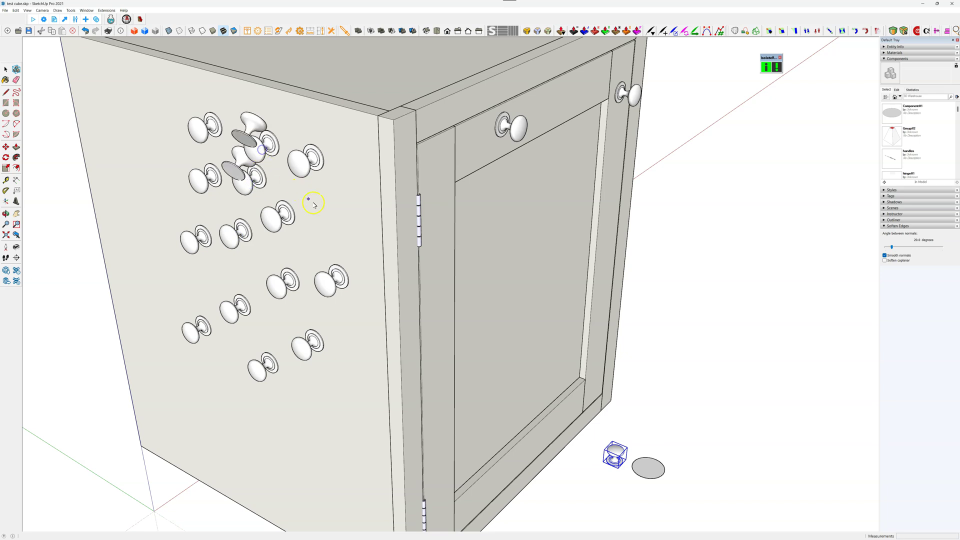
{"action": "left_click", "coordinate": [322, 210]}
{"action": "left_click", "coordinate": [347, 244]}
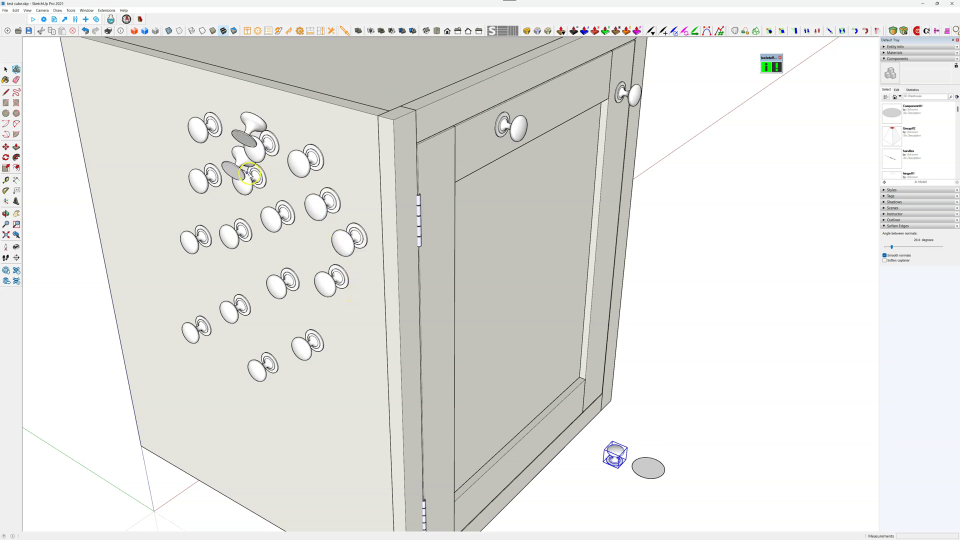
Undo all the knob copies just scattered across the cabinet's side panel.
{"action": "scroll", "coordinate": [333, 351], "scroll_direction": "down", "scroll_amount": 3}
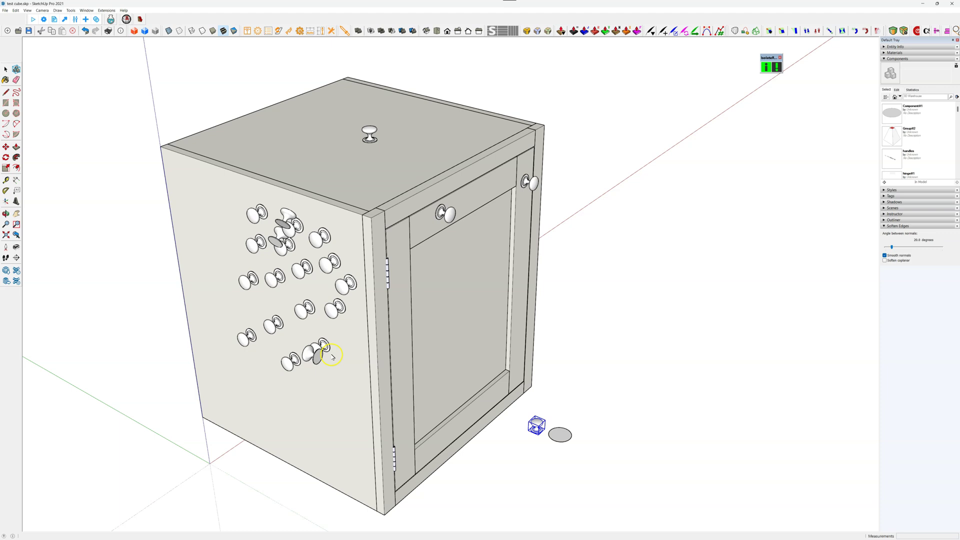
{"action": "scroll", "coordinate": [316, 355], "scroll_direction": "up", "scroll_amount": 4}
{"action": "key", "text": "ctrl+z"}
{"action": "scroll", "coordinate": [328, 350], "scroll_direction": "down", "scroll_amount": 3}
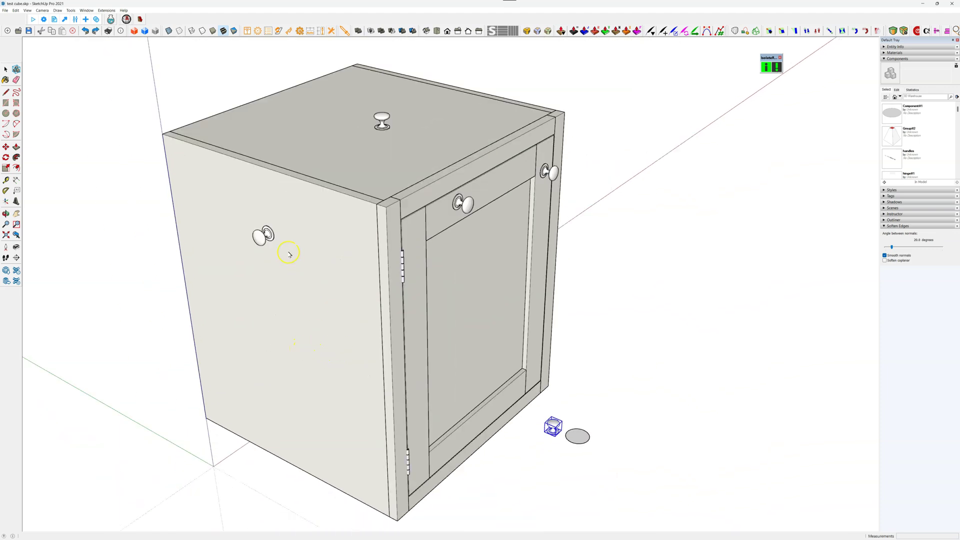
{"action": "scroll", "coordinate": [277, 237], "scroll_direction": "up", "scroll_amount": 2}
{"action": "scroll", "coordinate": [275, 250], "scroll_direction": "up", "scroll_amount": 2}
{"action": "scroll", "coordinate": [310, 275], "scroll_direction": "down", "scroll_amount": 2}
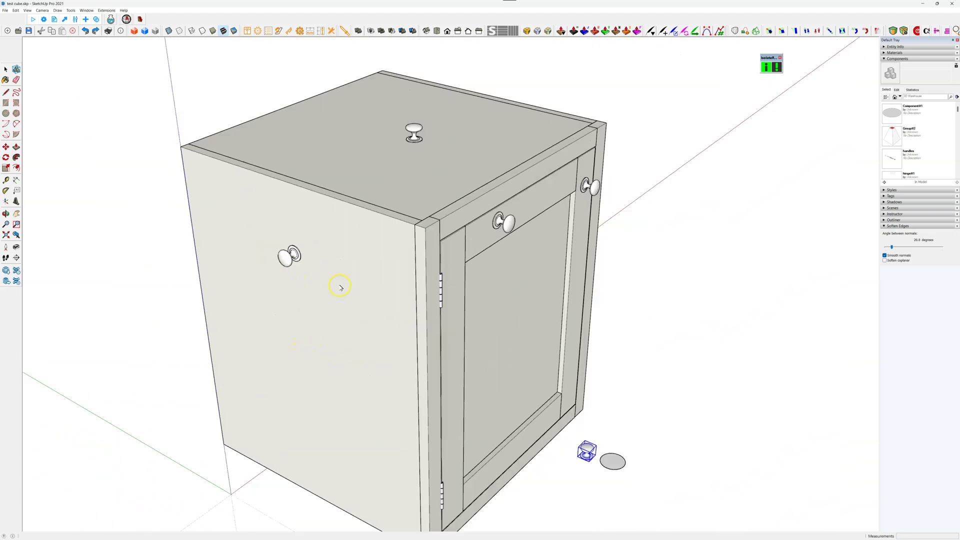
{"action": "scroll", "coordinate": [639, 452], "scroll_direction": "up", "scroll_amount": 3}
{"action": "scroll", "coordinate": [495, 415], "scroll_direction": "down", "scroll_amount": 3}
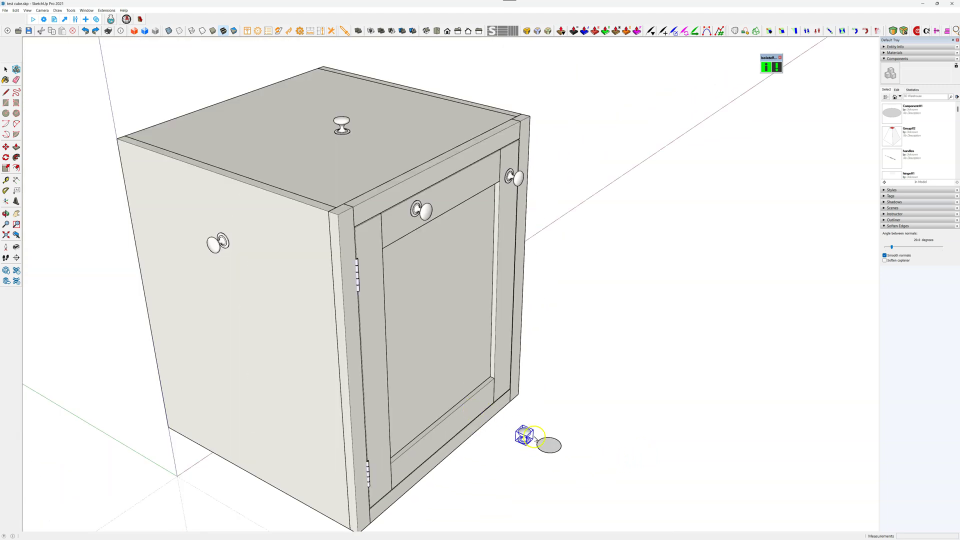
{"action": "scroll", "coordinate": [557, 463], "scroll_direction": "up", "scroll_amount": 3}
{"action": "scroll", "coordinate": [557, 464], "scroll_direction": "up", "scroll_amount": 2}
{"action": "scroll", "coordinate": [557, 464], "scroll_direction": "down", "scroll_amount": 1}
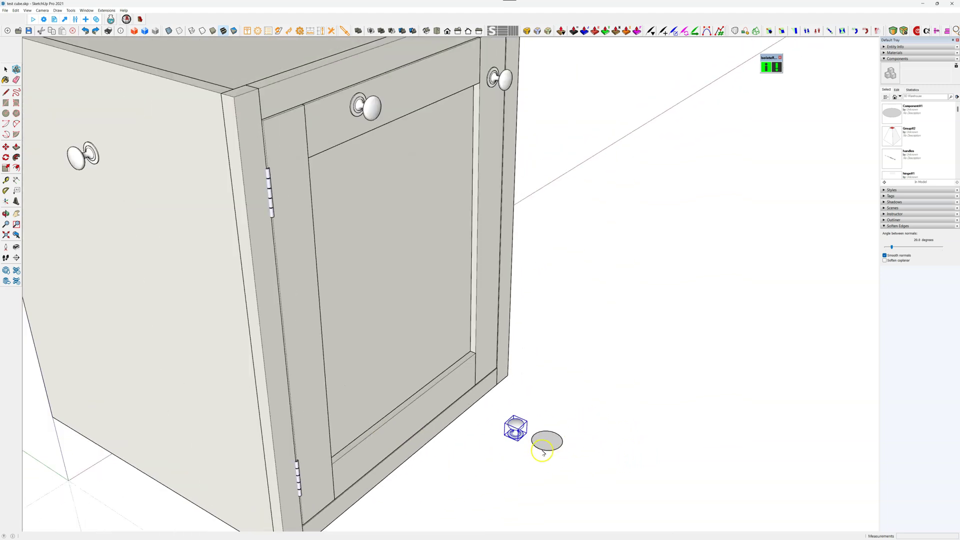
{"action": "scroll", "coordinate": [580, 440], "scroll_direction": "down", "scroll_amount": 2}
{"action": "scroll", "coordinate": [471, 465], "scroll_direction": "up", "scroll_amount": 1}
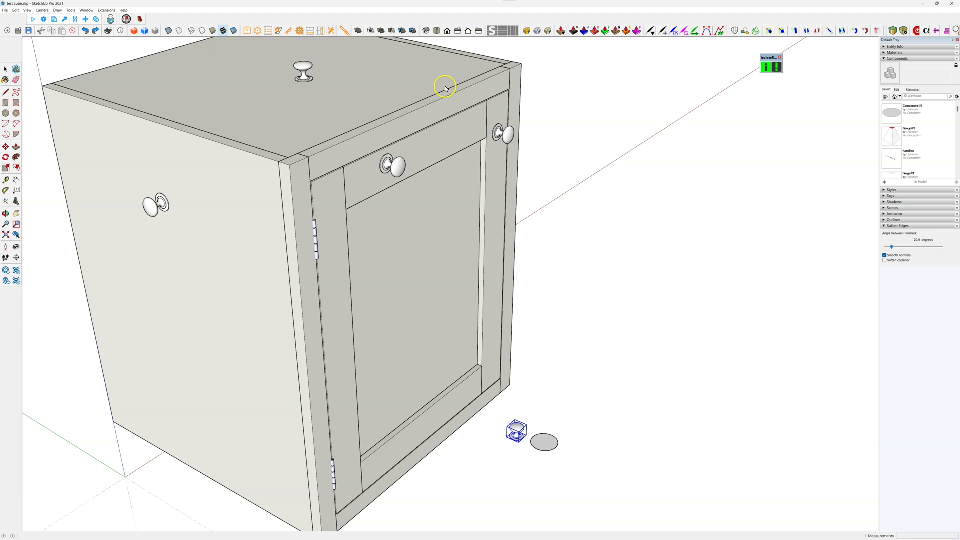
{"action": "scroll", "coordinate": [446, 87], "scroll_direction": "up", "scroll_amount": 2}
{"action": "scroll", "coordinate": [439, 157], "scroll_direction": "down", "scroll_amount": 2}
Exit Perfect Placement, open the cabinet for editing to inspect its drawer front, and close it again.
{"action": "key", "text": "space"}
{"action": "left_click", "coordinate": [437, 168]}
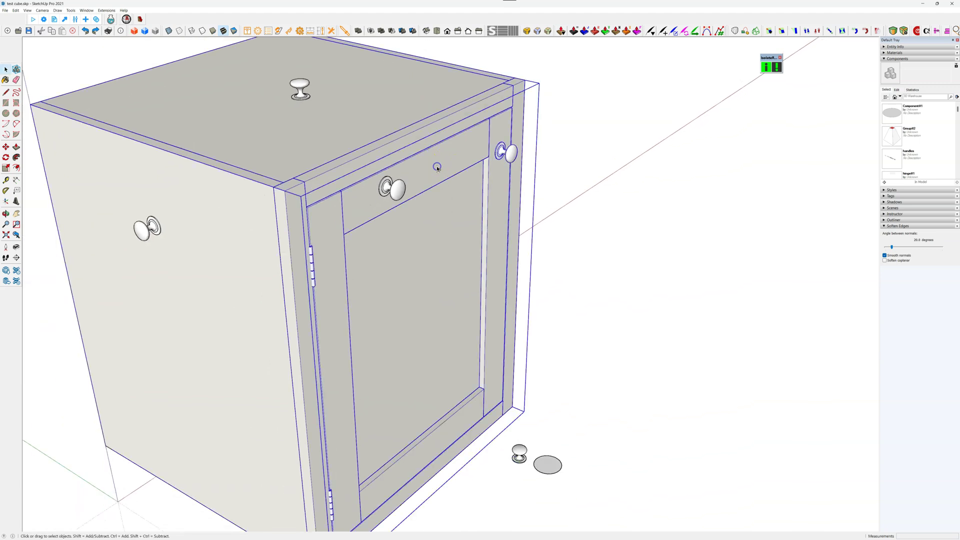
{"action": "double_click", "coordinate": [409, 197]}
{"action": "left_click", "coordinate": [361, 204]}
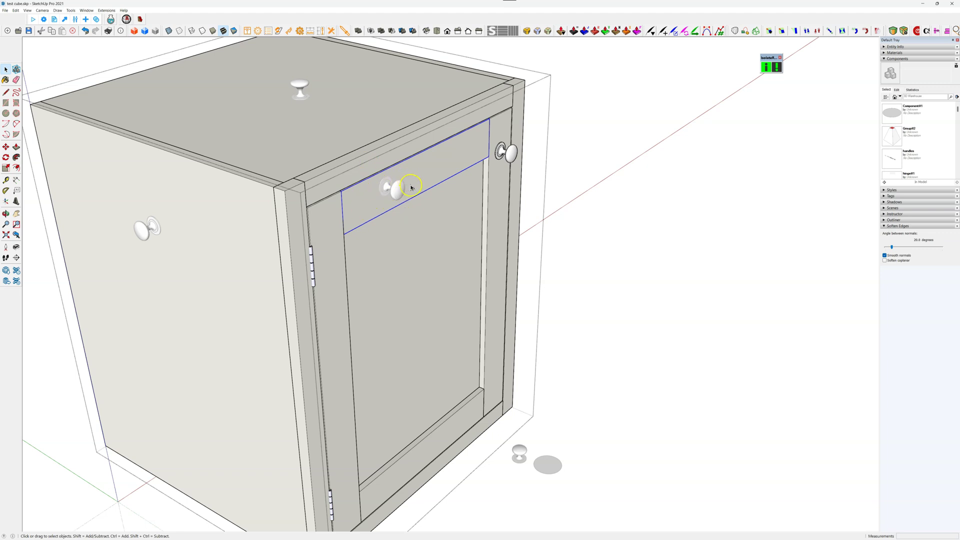
{"action": "left_click", "coordinate": [602, 191]}
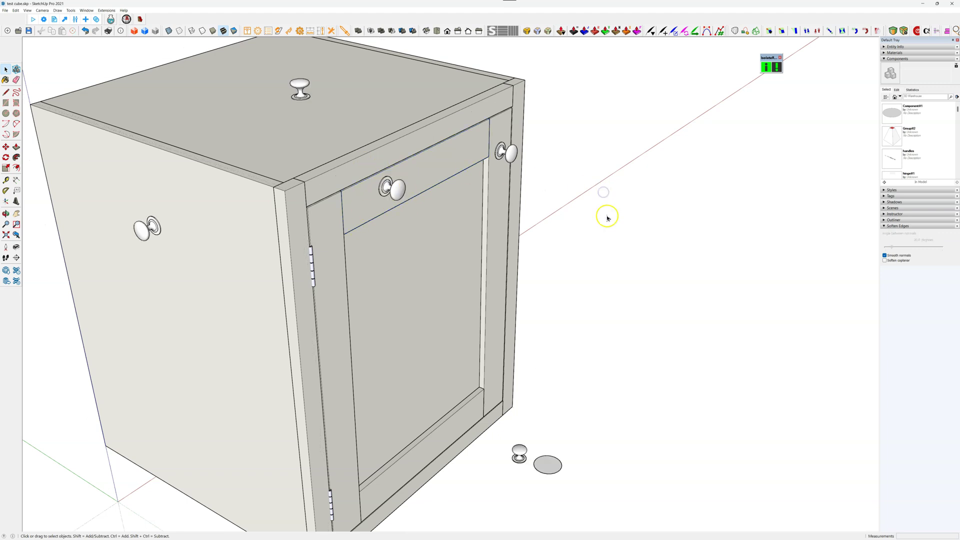
Delete the knobs on the cabinet's side panel, top face and drawer front, keeping the door knob.
{"action": "scroll", "coordinate": [566, 244], "scroll_direction": "down", "scroll_amount": 1}
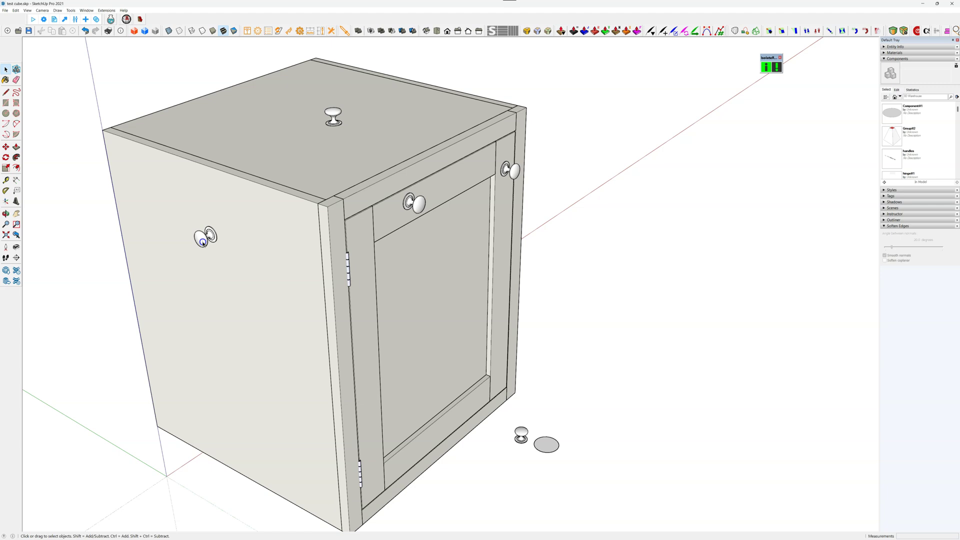
{"action": "left_click", "coordinate": [203, 244]}
{"action": "key", "text": "Delete"}
{"action": "left_click", "coordinate": [331, 114]}
{"action": "key", "text": "Delete"}
{"action": "left_click", "coordinate": [418, 203]}
{"action": "key", "text": "Delete"}
Use Perfect Placement to put copies of the floor knob on the cabinet's top face and hinge-side panel.
{"action": "left_click", "coordinate": [528, 431]}
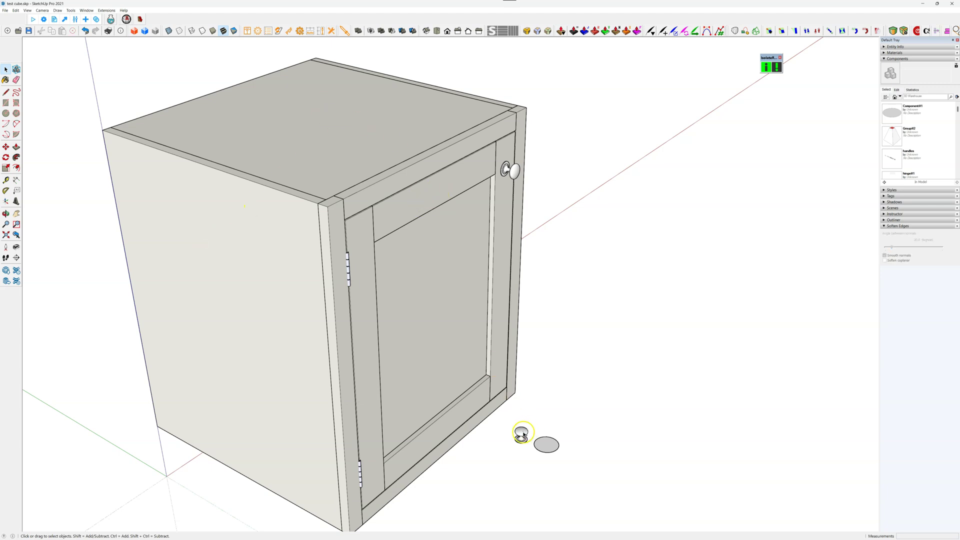
{"action": "left_click", "coordinate": [523, 436]}
{"action": "left_click", "coordinate": [108, 11]}
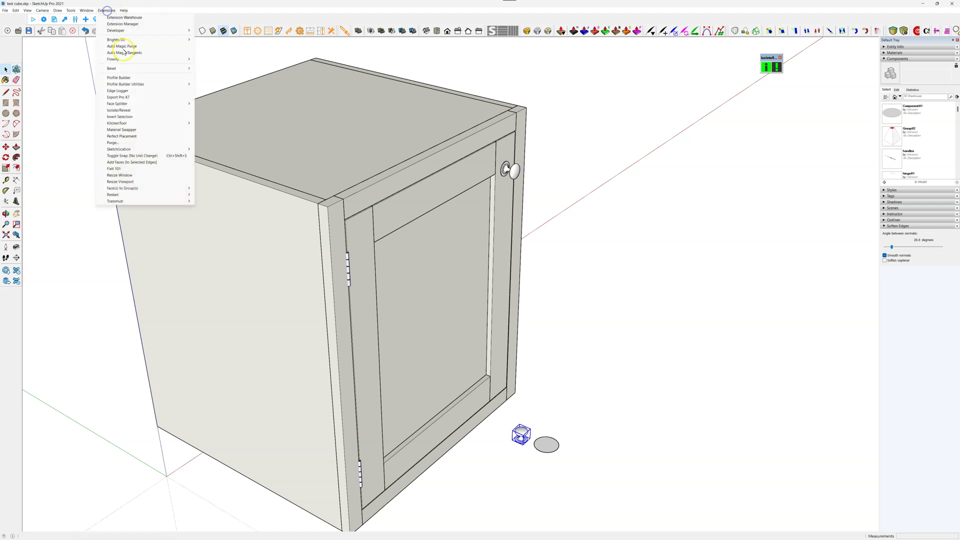
{"action": "left_click", "coordinate": [133, 136]}
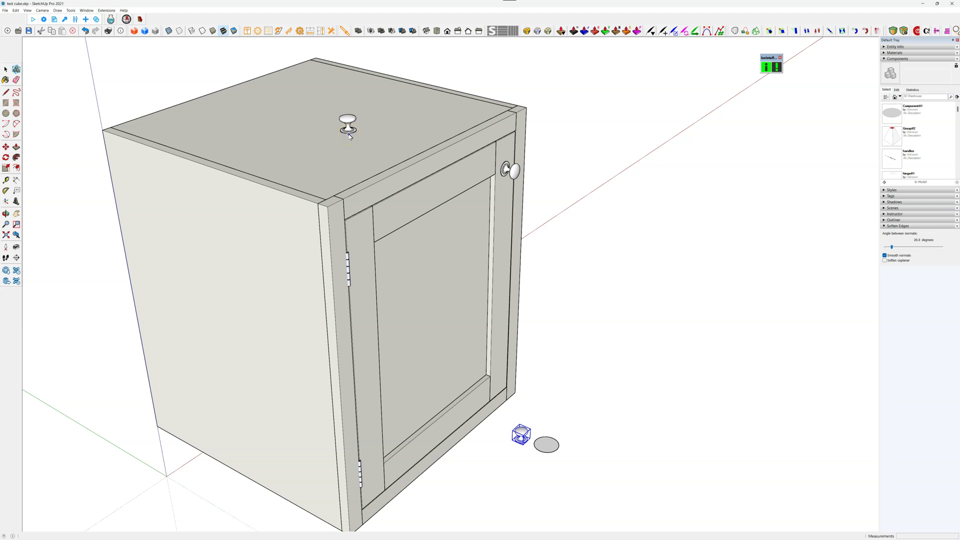
{"action": "left_click", "coordinate": [284, 251]}
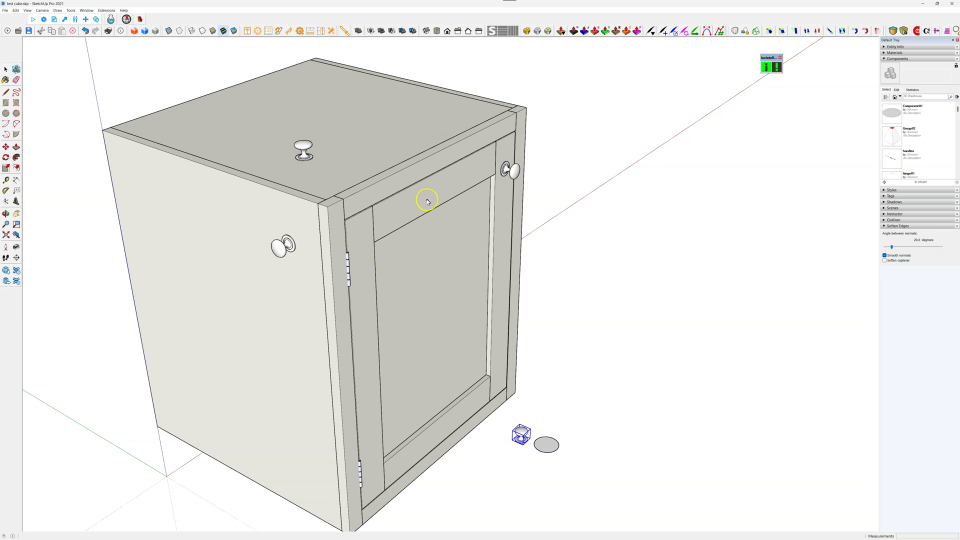
Place a copy of the knob on the cabinet's drawer front.
{"action": "scroll", "coordinate": [451, 167], "scroll_direction": "up", "scroll_amount": 4}
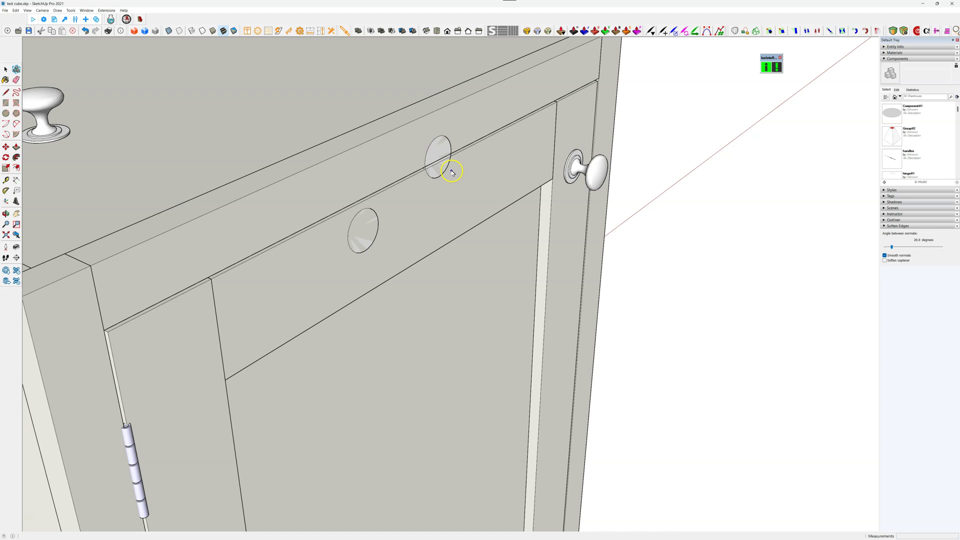
{"action": "scroll", "coordinate": [386, 257], "scroll_direction": "down", "scroll_amount": 1}
{"action": "scroll", "coordinate": [378, 245], "scroll_direction": "down", "scroll_amount": 2}
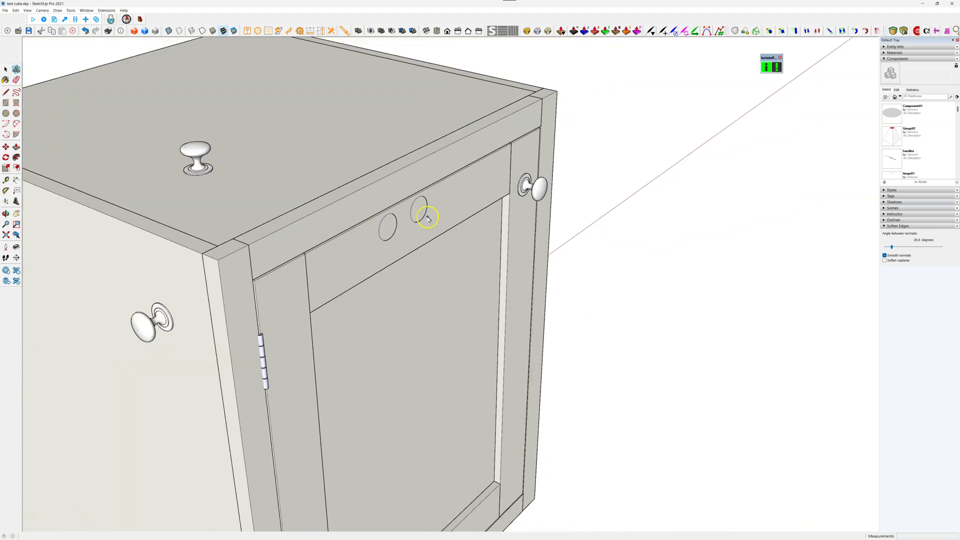
{"action": "left_click", "coordinate": [398, 235]}
{"action": "scroll", "coordinate": [395, 231], "scroll_direction": "down", "scroll_amount": 2}
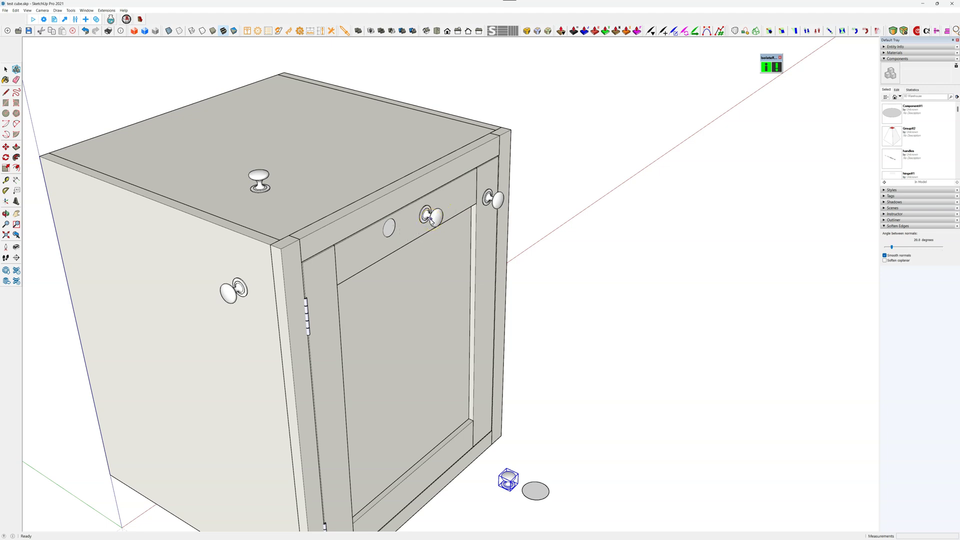
Place more copies of the knob along the door's top rail and one on the hinge-side stile.
{"action": "left_click", "coordinate": [434, 217]}
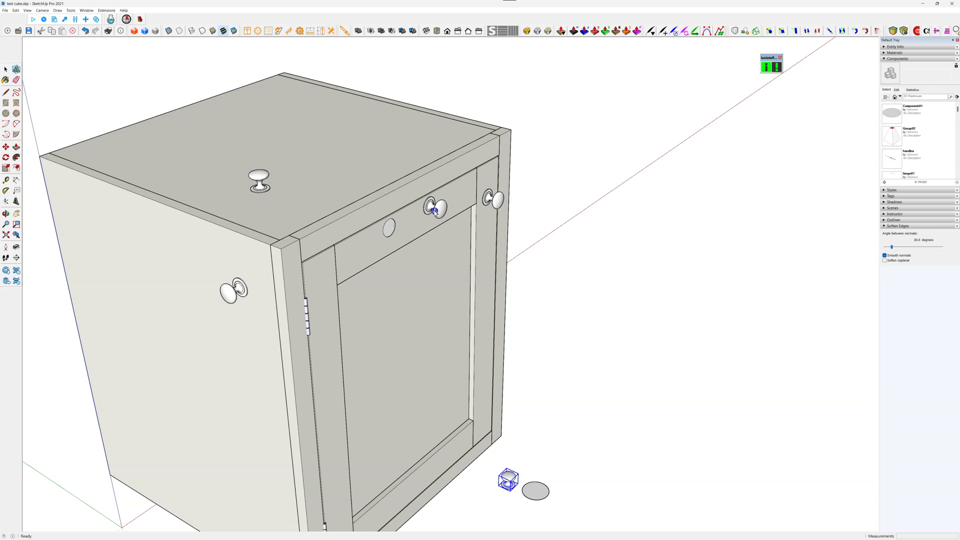
{"action": "left_click", "coordinate": [332, 349]}
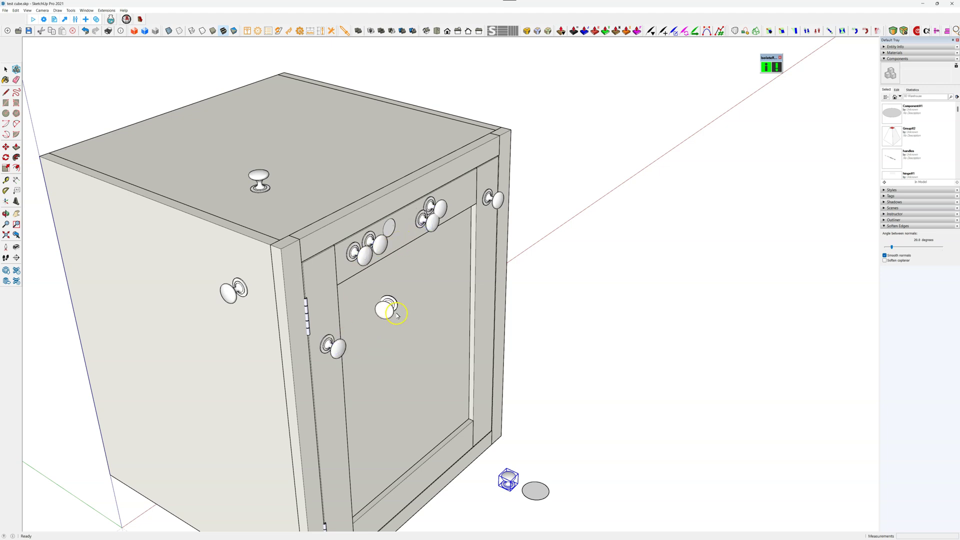
{"action": "left_click", "coordinate": [432, 300]}
Scatter several copies of the knob over the door's recessed centre panel.
{"action": "middle_click_drag", "start_coordinate": [433, 300], "coordinate": [113, 238]}
{"action": "middle_click_drag", "start_coordinate": [387, 291], "coordinate": [298, 259]}
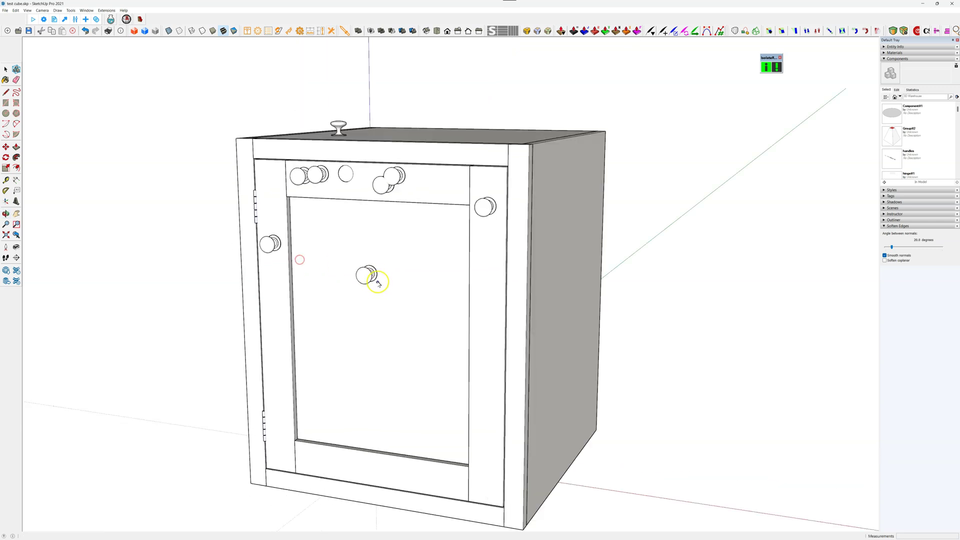
{"action": "scroll", "coordinate": [387, 280], "scroll_direction": "up", "scroll_amount": 5}
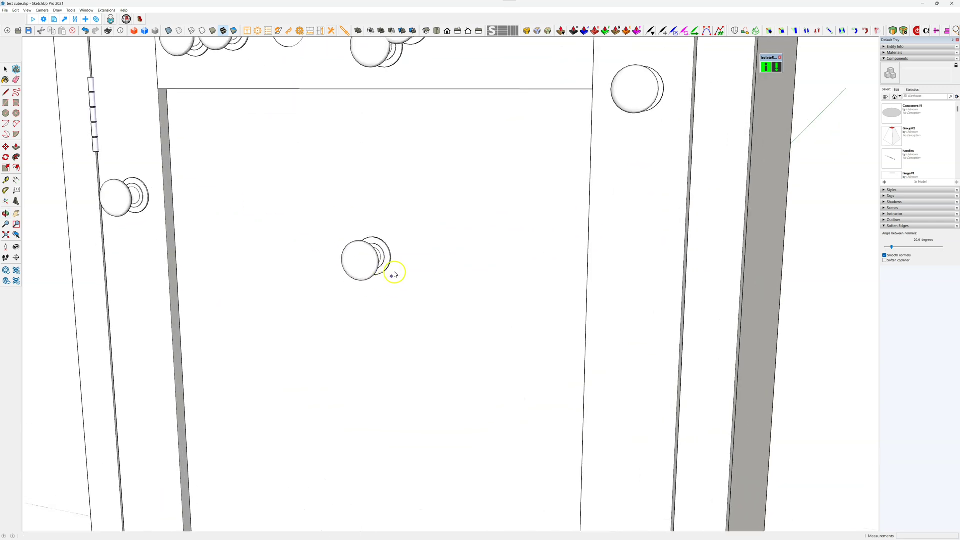
{"action": "left_click", "coordinate": [357, 232]}
{"action": "left_click", "coordinate": [388, 265]}
{"action": "left_click", "coordinate": [450, 314]}
{"action": "left_click", "coordinate": [509, 393]}
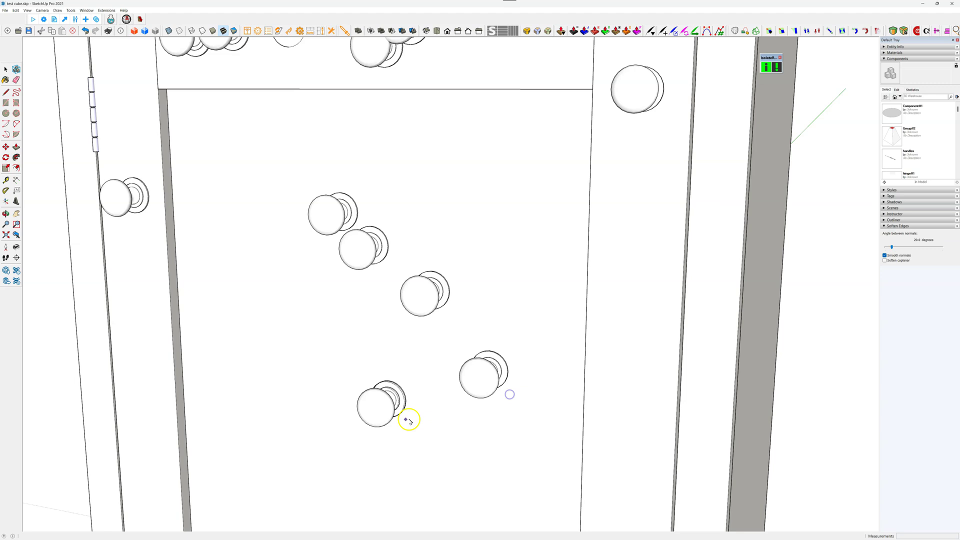
{"action": "left_click", "coordinate": [406, 423]}
{"action": "left_click", "coordinate": [423, 441]}
{"action": "left_click", "coordinate": [328, 263]}
{"action": "middle_click_drag", "start_coordinate": [349, 305], "coordinate": [273, 289]}
{"action": "scroll", "coordinate": [439, 274], "scroll_direction": "down", "scroll_amount": 1}
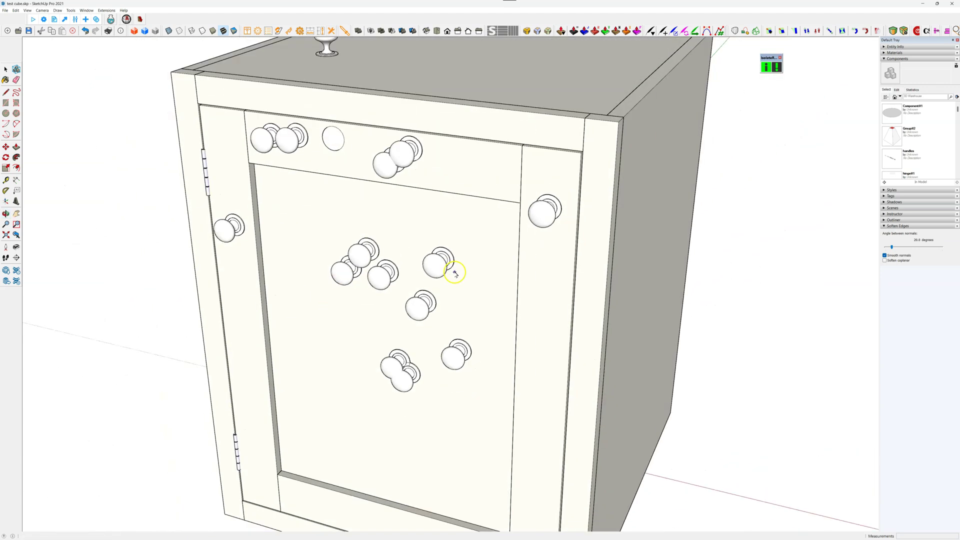
Display the model in X-ray and place further knob copies on the upper door panel and the top rail.
{"action": "left_click", "coordinate": [169, 31]}
{"action": "scroll", "coordinate": [430, 230], "scroll_direction": "up", "scroll_amount": 5}
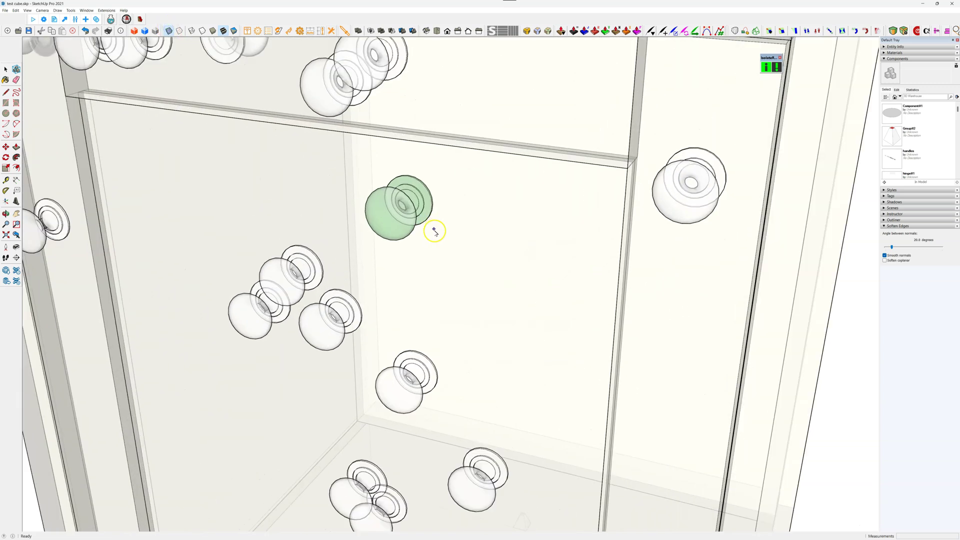
{"action": "scroll", "coordinate": [430, 245], "scroll_direction": "down", "scroll_amount": 3}
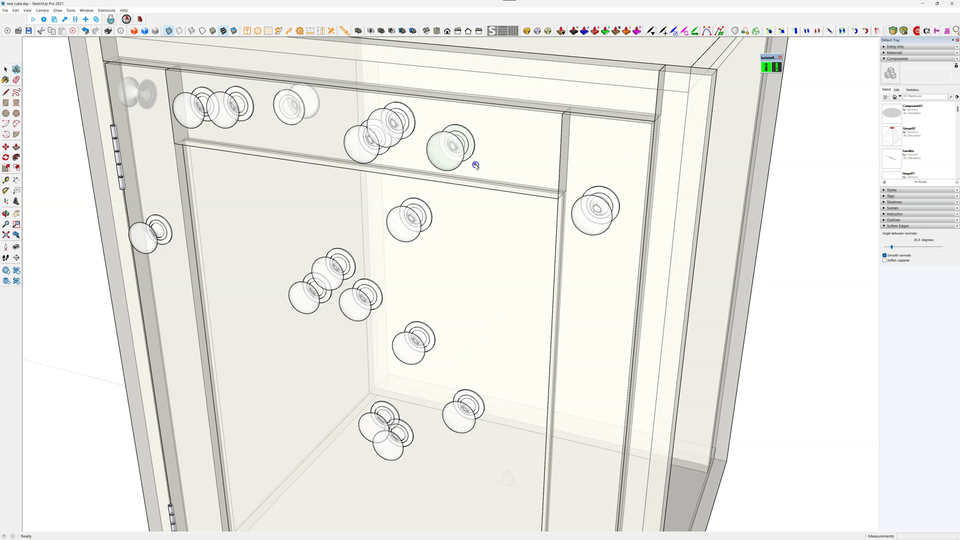
{"action": "middle_click_drag", "start_coordinate": [476, 166], "coordinate": [574, 167]}
{"action": "left_click", "coordinate": [495, 214]}
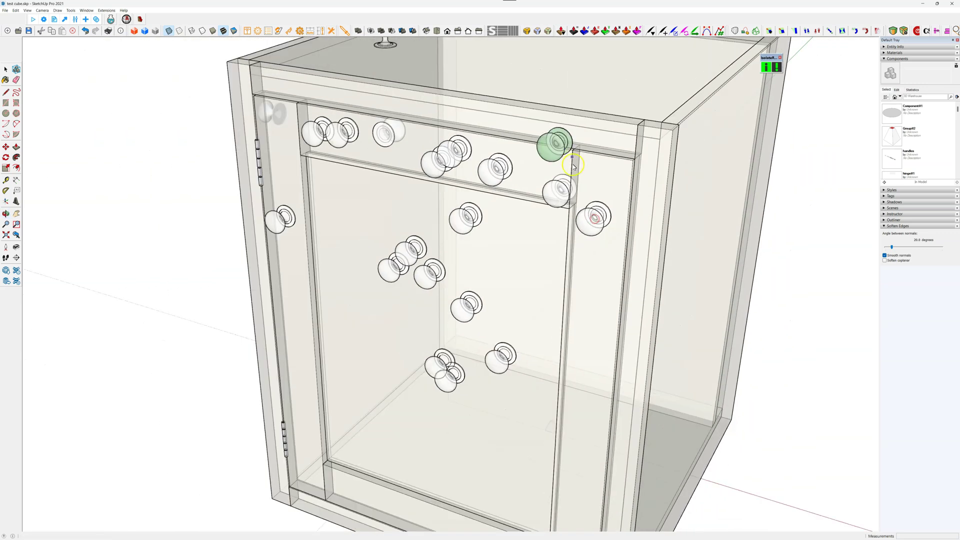
{"action": "scroll", "coordinate": [430, 105], "scroll_direction": "up", "scroll_amount": 1}
Turn off X-ray, inspect the knobs in Wireframe and Hidden Line display, and return to shaded with textures.
{"action": "left_click", "coordinate": [172, 34]}
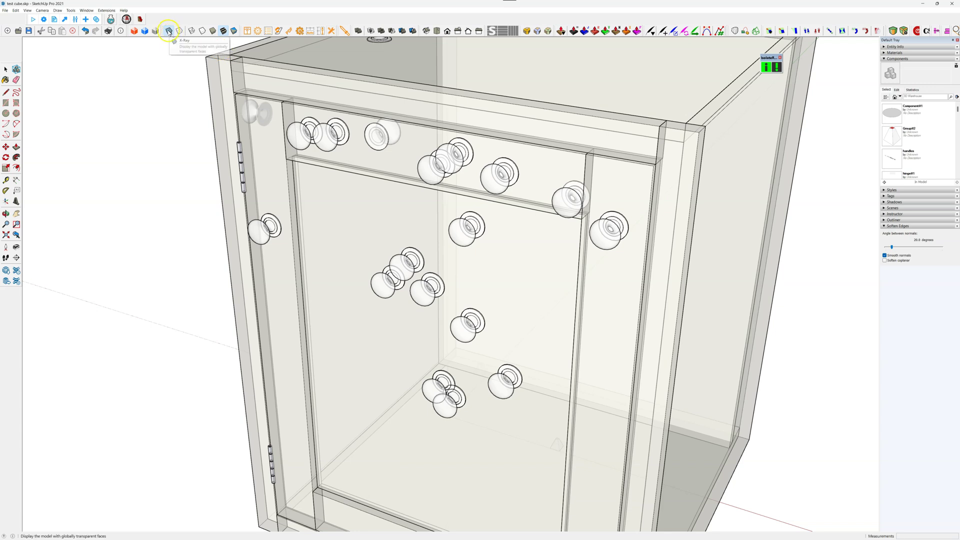
{"action": "left_click", "coordinate": [192, 31]}
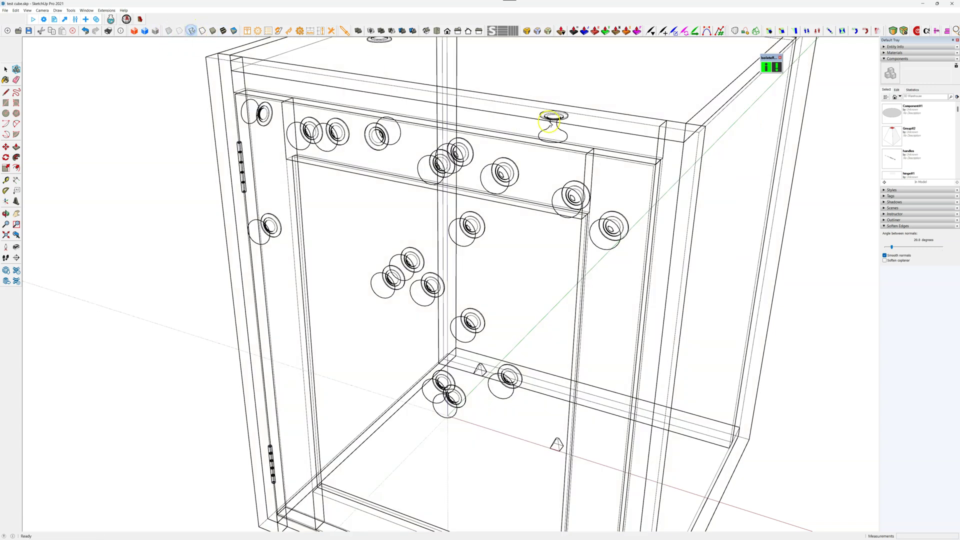
{"action": "scroll", "coordinate": [576, 135], "scroll_direction": "up", "scroll_amount": 5}
{"action": "scroll", "coordinate": [583, 183], "scroll_direction": "down", "scroll_amount": 5}
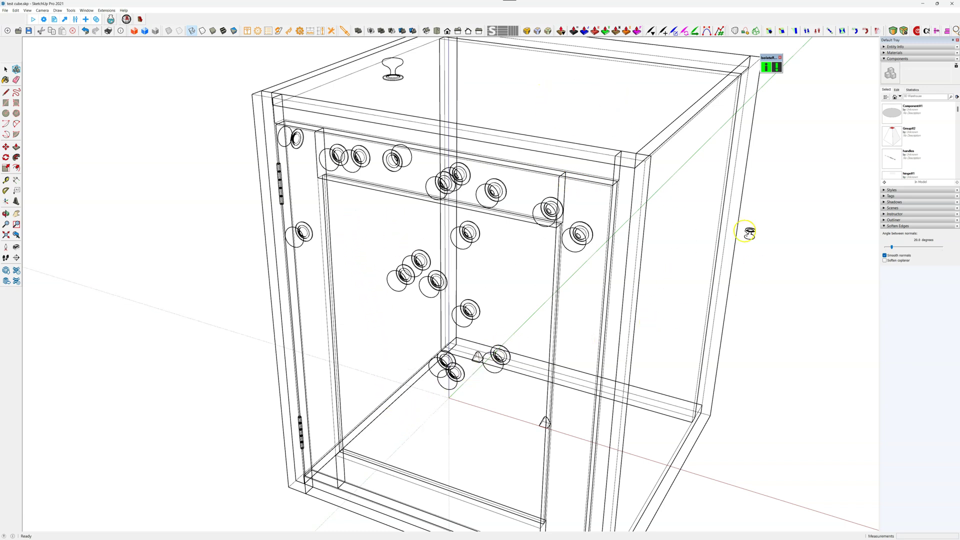
{"action": "left_click", "coordinate": [203, 31]}
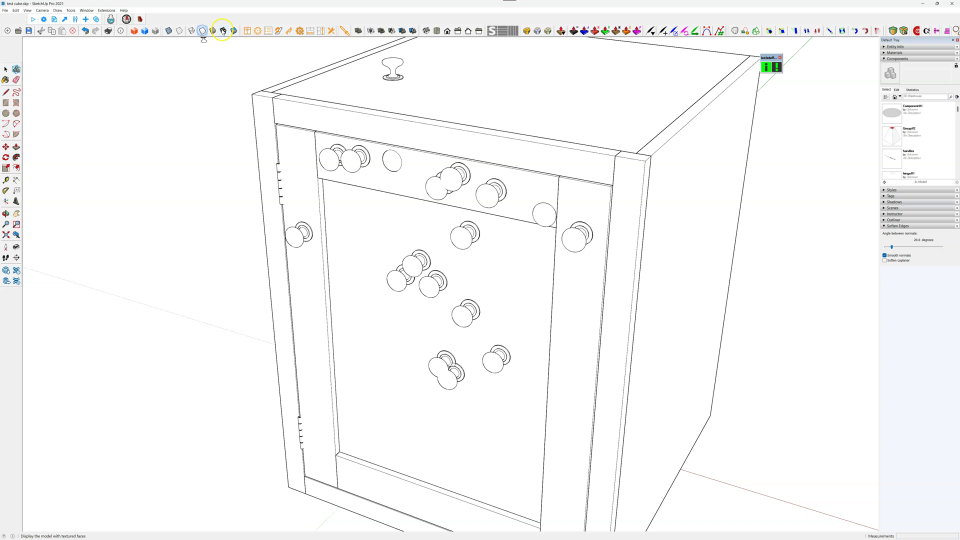
{"action": "left_click", "coordinate": [223, 31]}
Undo the placed knob copies so only the original door knob and the floor knob remain.
{"action": "key", "text": "shift+z"}
{"action": "middle_click_drag", "start_coordinate": [349, 184], "coordinate": [624, 193]}
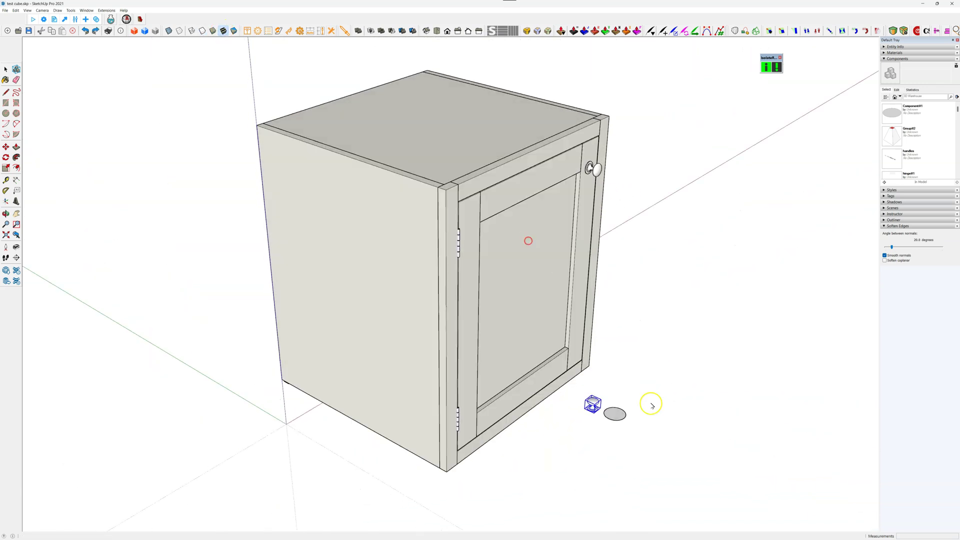
{"action": "scroll", "coordinate": [602, 399], "scroll_direction": "up", "scroll_amount": 5}
{"action": "scroll", "coordinate": [461, 405], "scroll_direction": "down", "scroll_amount": 5}
{"action": "scroll", "coordinate": [508, 412], "scroll_direction": "up", "scroll_amount": 3}
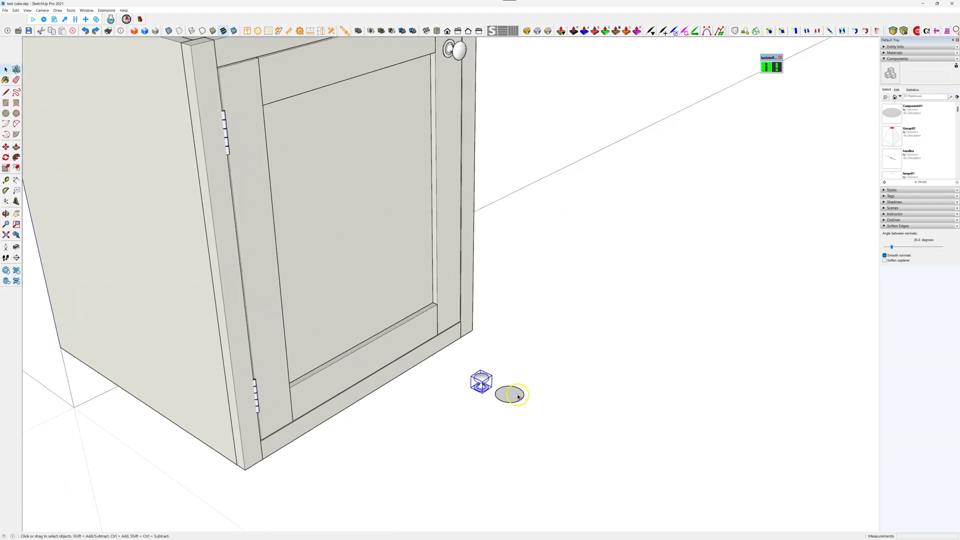
Start Perfect Placement with the flat disc beside the floor knob and preview it on the cabinet faces.
{"action": "left_click", "coordinate": [510, 395]}
{"action": "scroll", "coordinate": [454, 414], "scroll_direction": "down", "scroll_amount": 3}
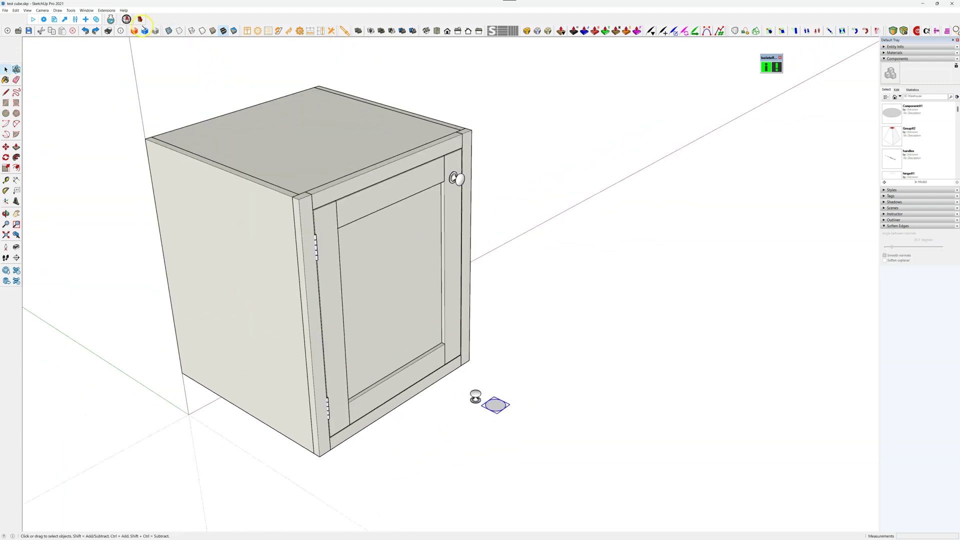
{"action": "left_click", "coordinate": [106, 10]}
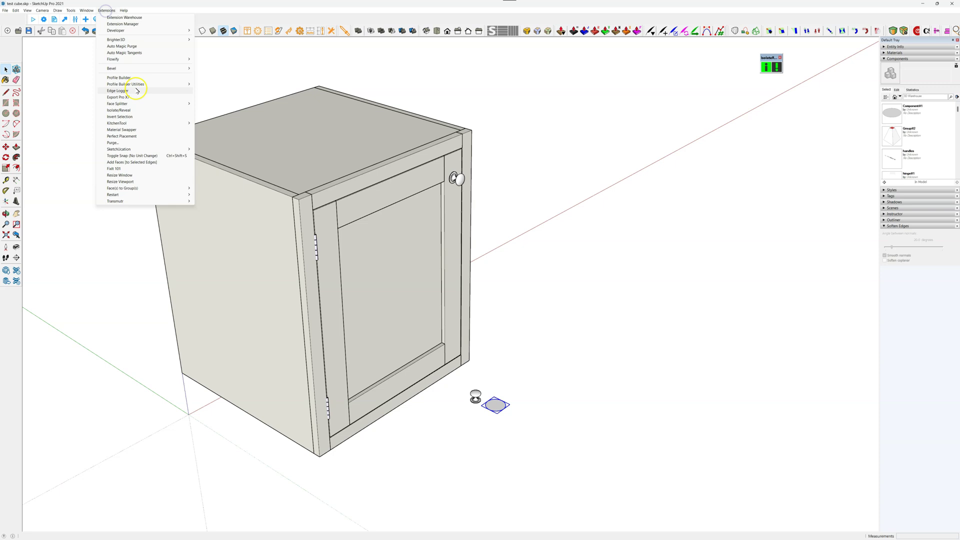
{"action": "left_click", "coordinate": [127, 136]}
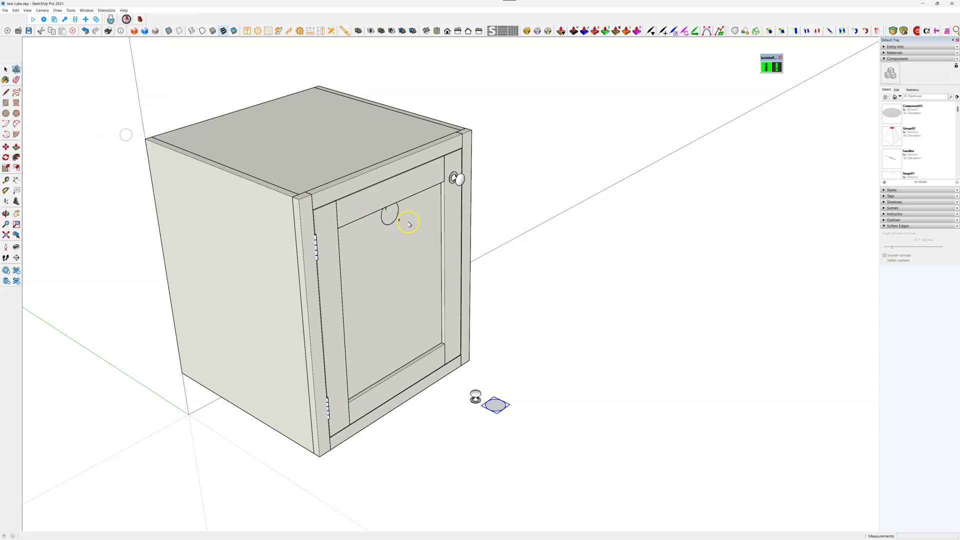
{"action": "scroll", "coordinate": [466, 205], "scroll_direction": "up", "scroll_amount": 2}
{"action": "scroll", "coordinate": [317, 140], "scroll_direction": "up", "scroll_amount": 2}
{"action": "scroll", "coordinate": [477, 246], "scroll_direction": "down", "scroll_amount": 3}
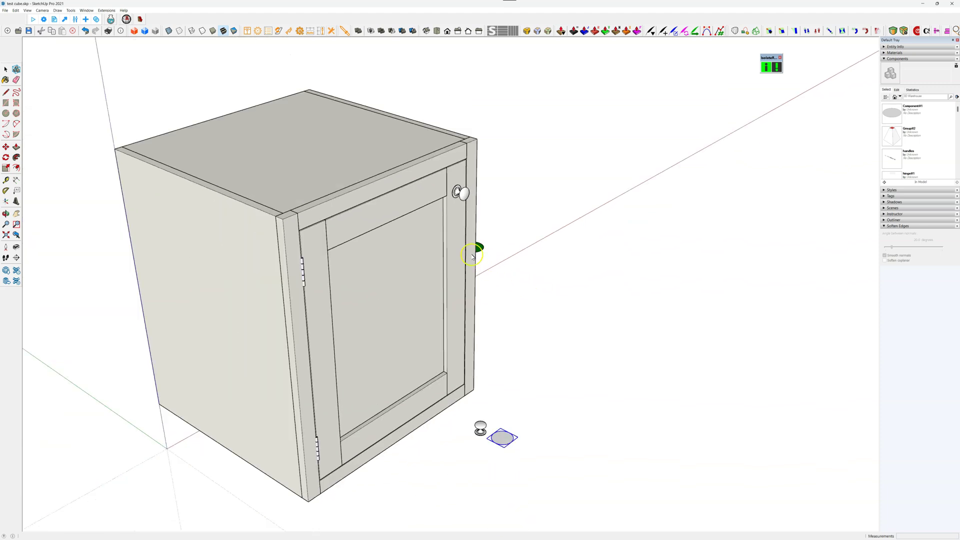
{"action": "scroll", "coordinate": [314, 152], "scroll_direction": "up", "scroll_amount": 2}
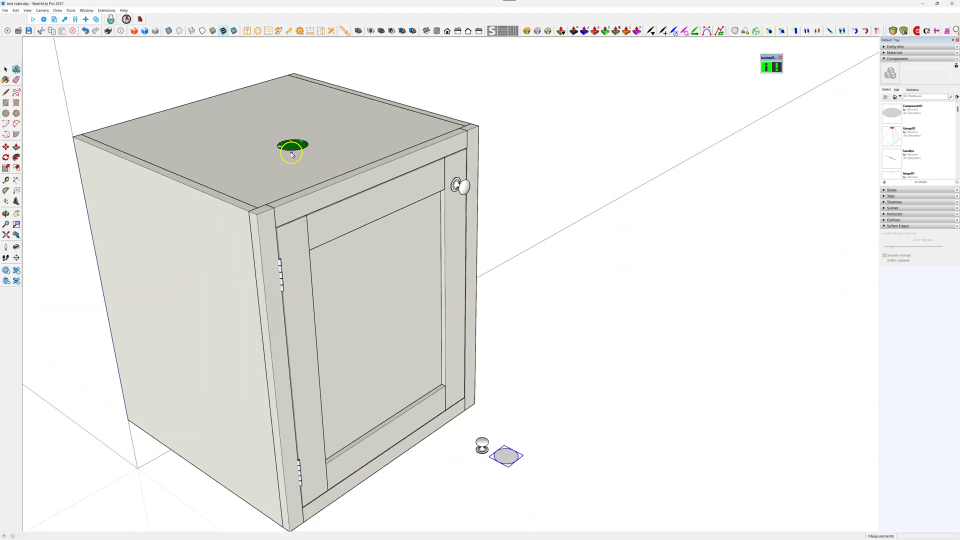
Place several copies of the flat disc across the cabinet's top face and exit the placement tool.
{"action": "left_click", "coordinate": [292, 152]}
{"action": "left_click", "coordinate": [346, 146]}
{"action": "left_click", "coordinate": [300, 177]}
{"action": "left_click", "coordinate": [242, 155]}
{"action": "left_click", "coordinate": [231, 141]}
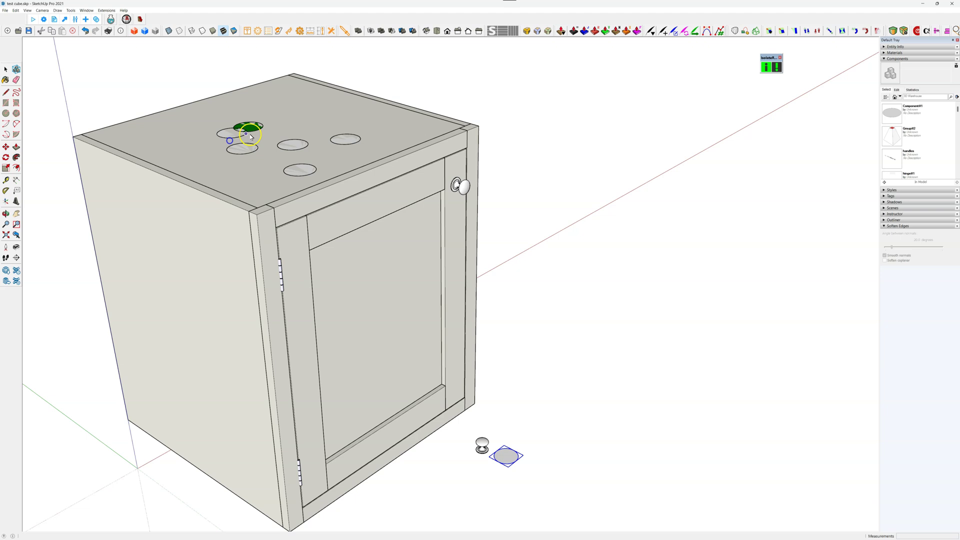
{"action": "left_click", "coordinate": [327, 112]}
{"action": "middle_click_drag", "start_coordinate": [360, 130], "coordinate": [352, 275]}
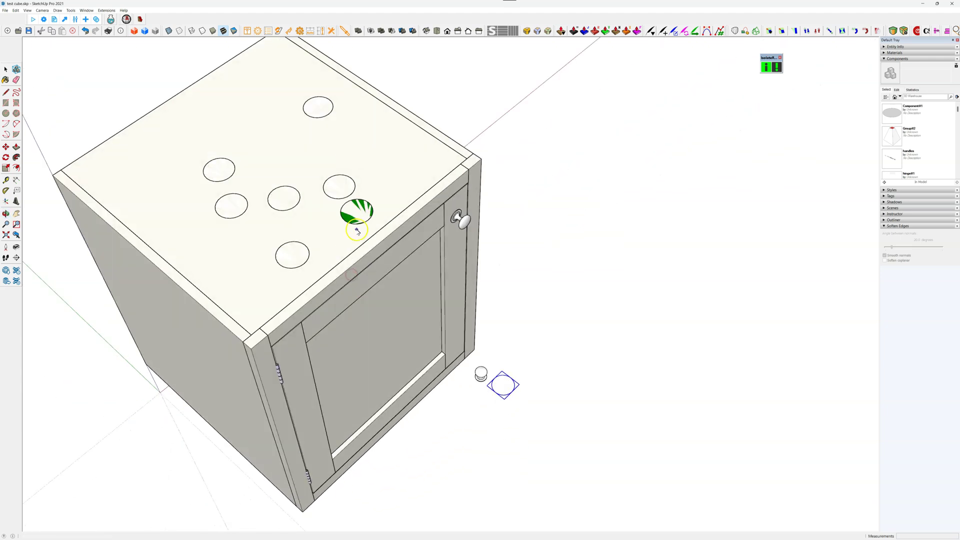
{"action": "scroll", "coordinate": [340, 245], "scroll_direction": "up", "scroll_amount": 3}
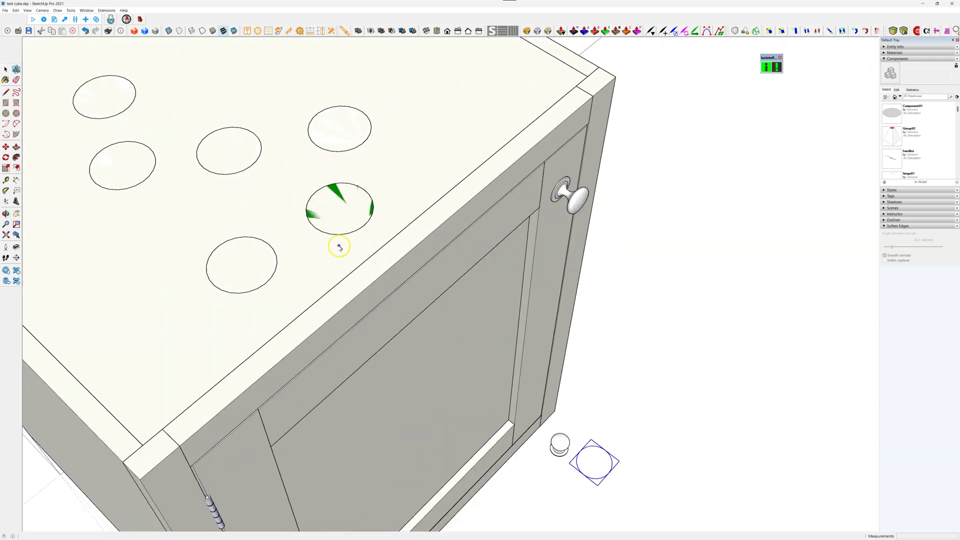
{"action": "left_click", "coordinate": [338, 244]}
{"action": "scroll", "coordinate": [315, 220], "scroll_direction": "down", "scroll_amount": 3}
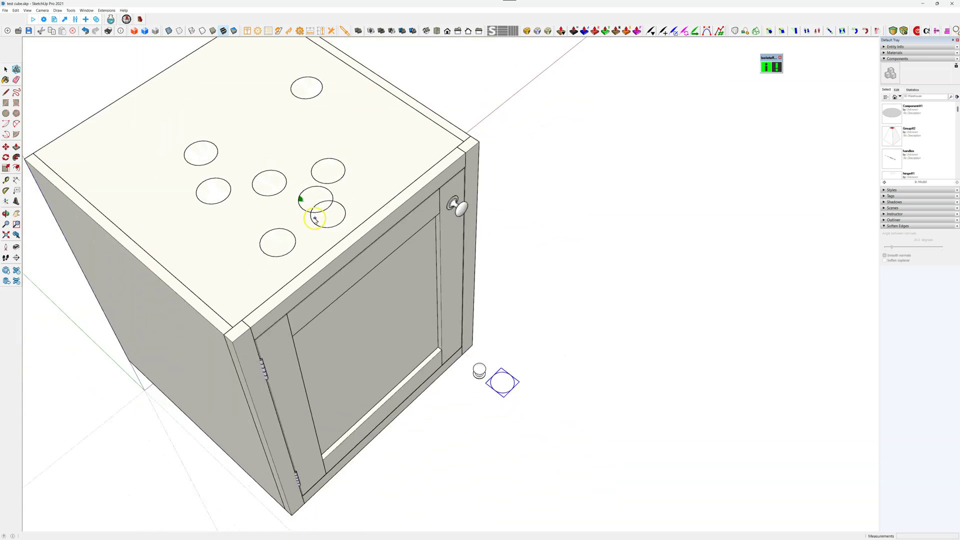
{"action": "key", "text": "Escape"}
Open and close the flat disc's group to check its contents, and explode its outer group.
{"action": "scroll", "coordinate": [543, 437], "scroll_direction": "up", "scroll_amount": 4}
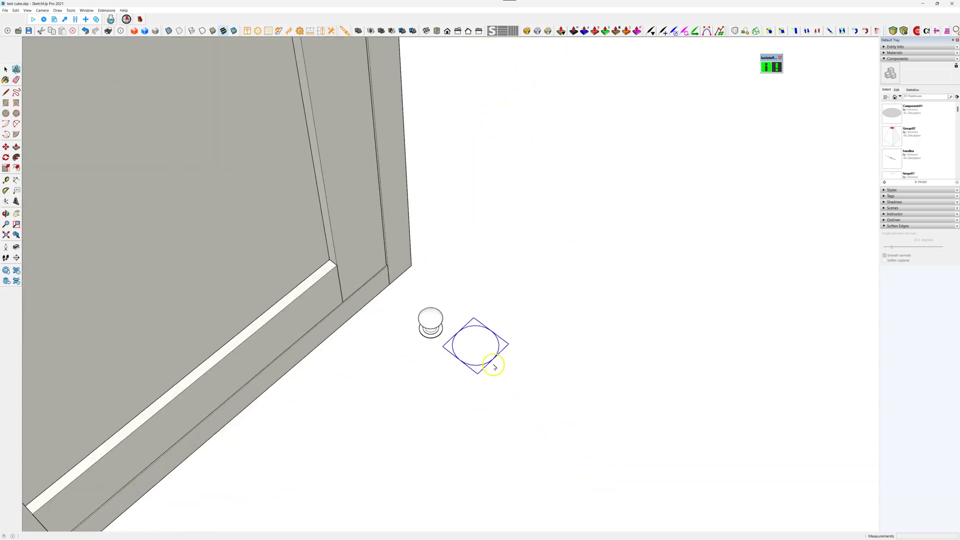
{"action": "key", "text": "space"}
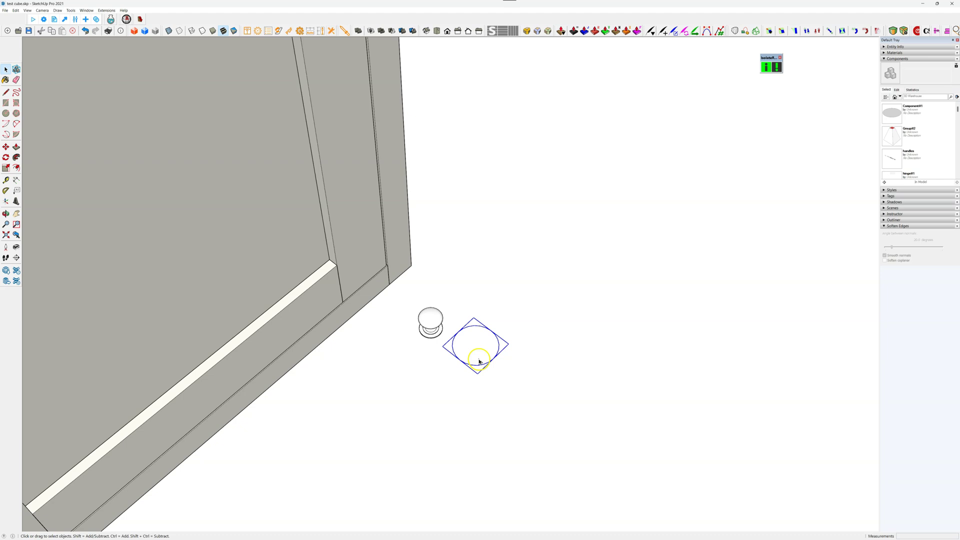
{"action": "double_click", "coordinate": [479, 359]}
{"action": "left_click", "coordinate": [553, 385]}
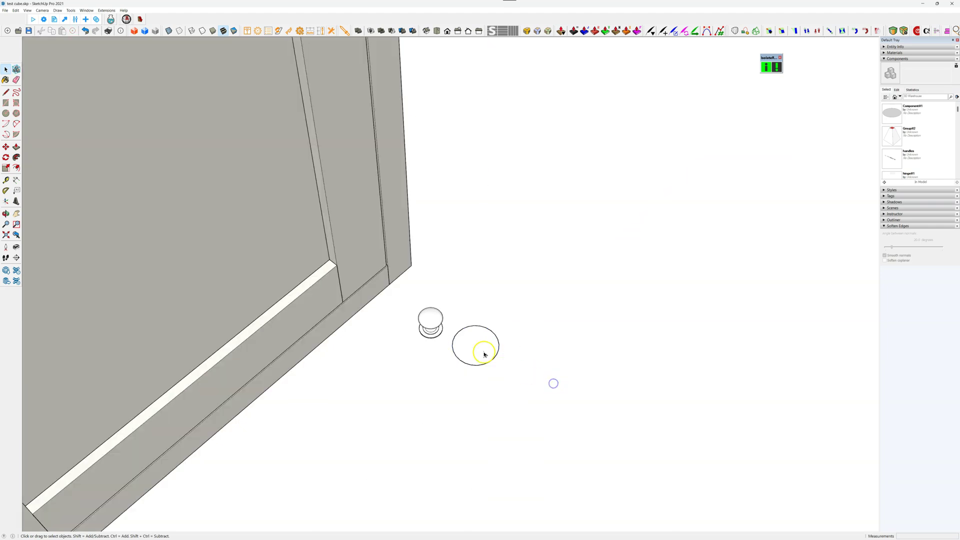
{"action": "left_click", "coordinate": [477, 348]}
{"action": "right_click", "coordinate": [484, 353]}
{"action": "left_click", "coordinate": [510, 401]}
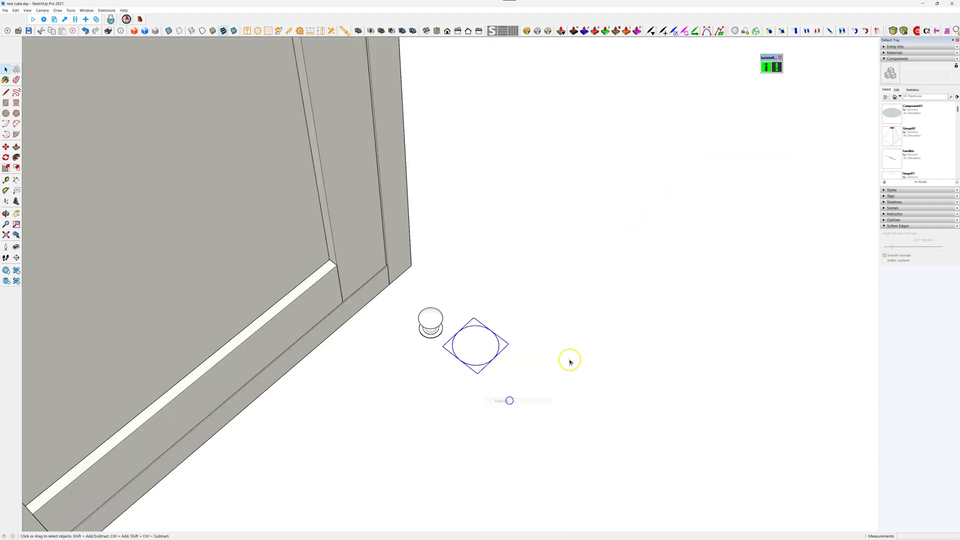
Start Perfect Placement with the exploded flat disc and preview it over the cabinet's top face.
{"action": "middle_click_drag", "start_coordinate": [568, 360], "coordinate": [515, 354]}
{"action": "middle_click_drag", "start_coordinate": [471, 328], "coordinate": [231, 154]}
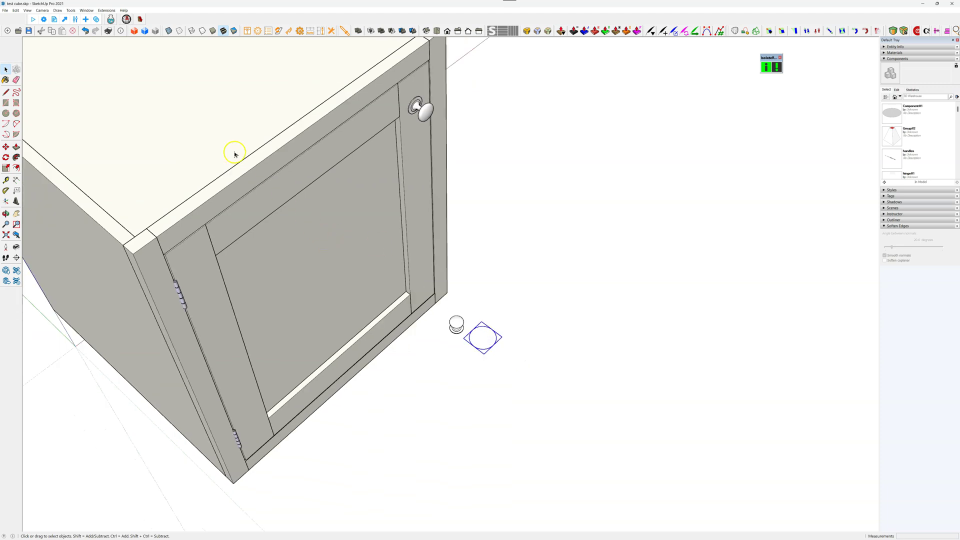
{"action": "left_click", "coordinate": [106, 11]}
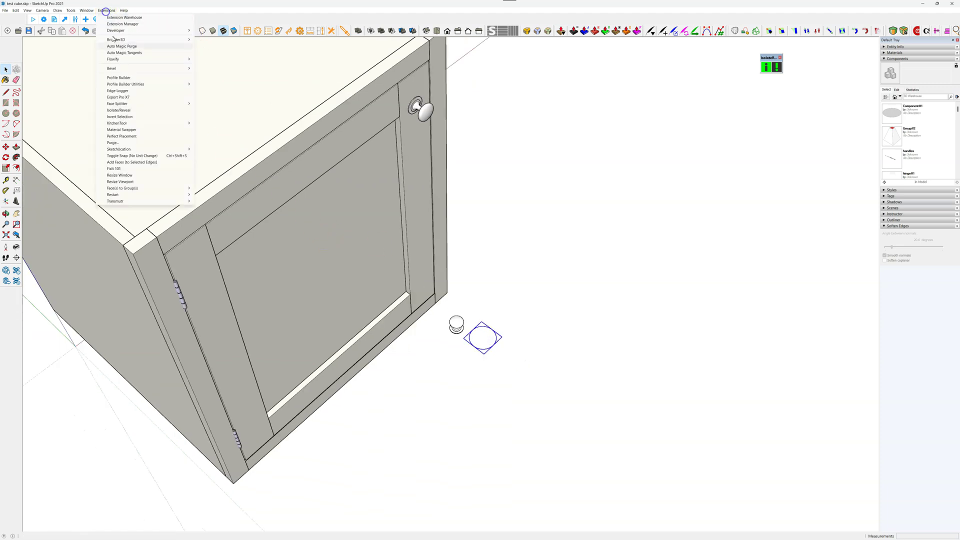
{"action": "left_click", "coordinate": [134, 136]}
{"action": "scroll", "coordinate": [300, 175], "scroll_direction": "up", "scroll_amount": 3}
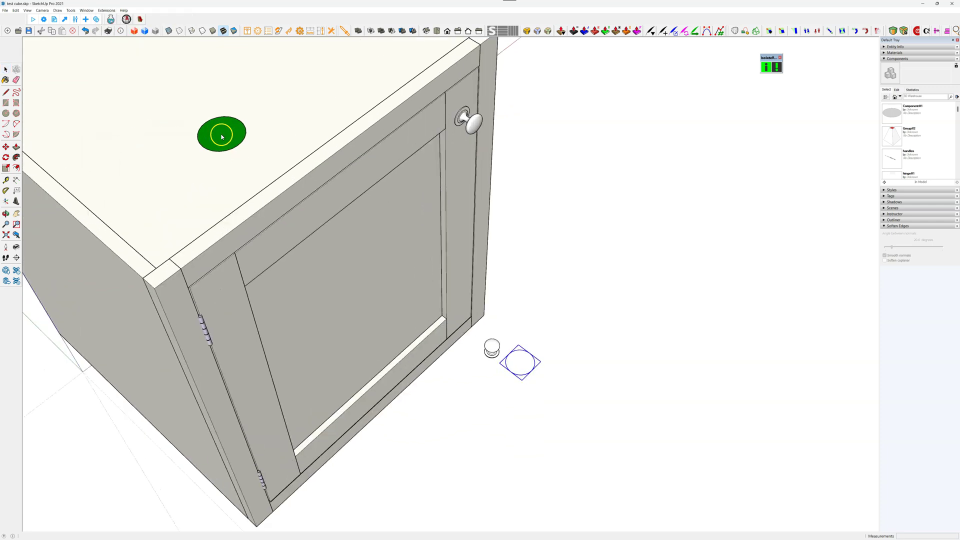
{"action": "scroll", "coordinate": [225, 150], "scroll_direction": "up", "scroll_amount": 2}
{"action": "scroll", "coordinate": [233, 162], "scroll_direction": "up", "scroll_amount": 1}
{"action": "scroll", "coordinate": [350, 178], "scroll_direction": "down", "scroll_amount": 2}
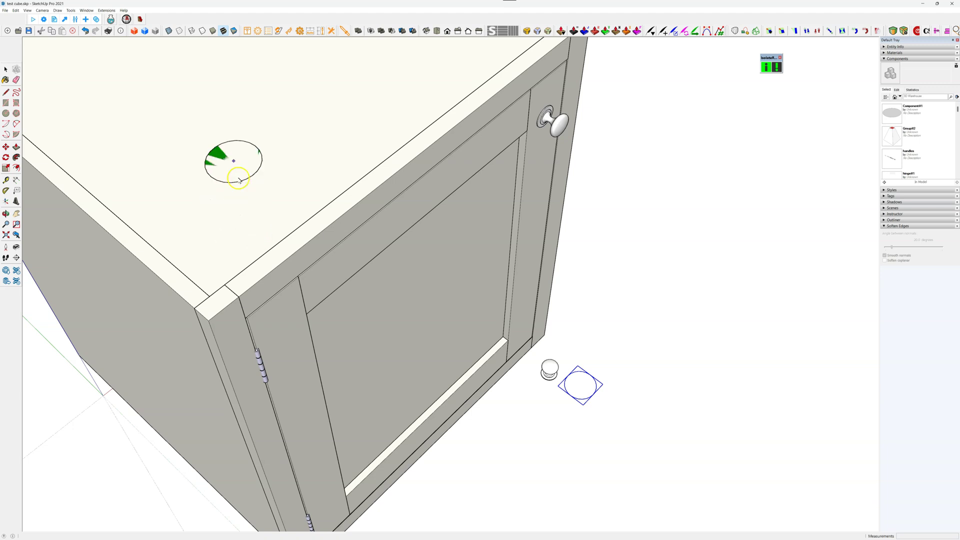
Place a copy of the disc centred on the inner corner where the door's top rail meets the hinge-side stile.
{"action": "scroll", "coordinate": [314, 148], "scroll_direction": "down", "scroll_amount": 1}
{"action": "scroll", "coordinate": [315, 149], "scroll_direction": "down", "scroll_amount": 1}
{"action": "middle_click_drag", "start_coordinate": [318, 253], "coordinate": [272, 158]}
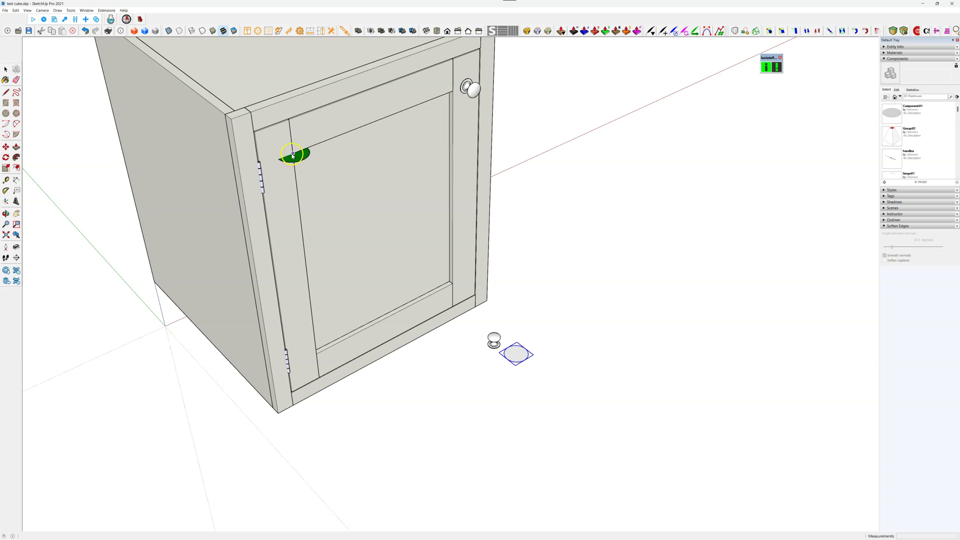
{"action": "scroll", "coordinate": [293, 155], "scroll_direction": "up", "scroll_amount": 3}
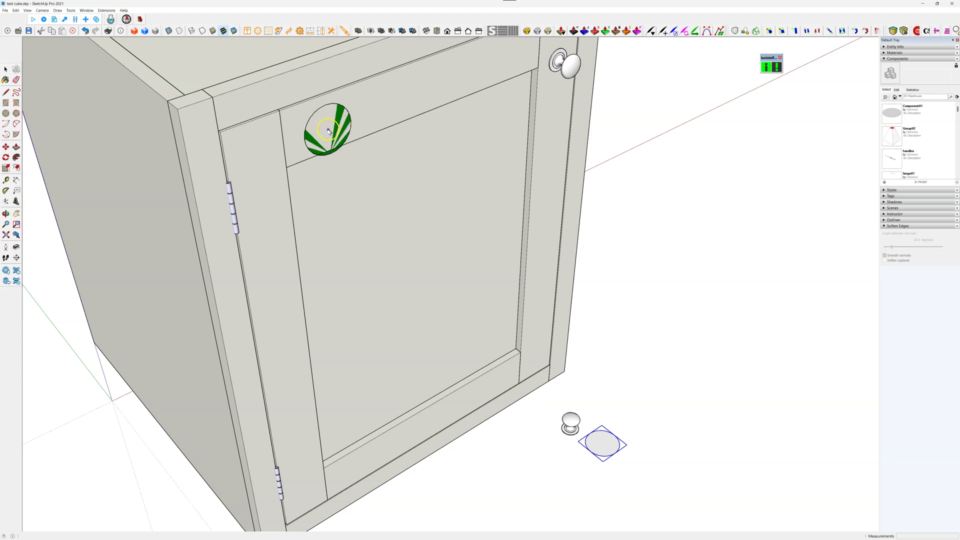
{"action": "left_click", "coordinate": [285, 165]}
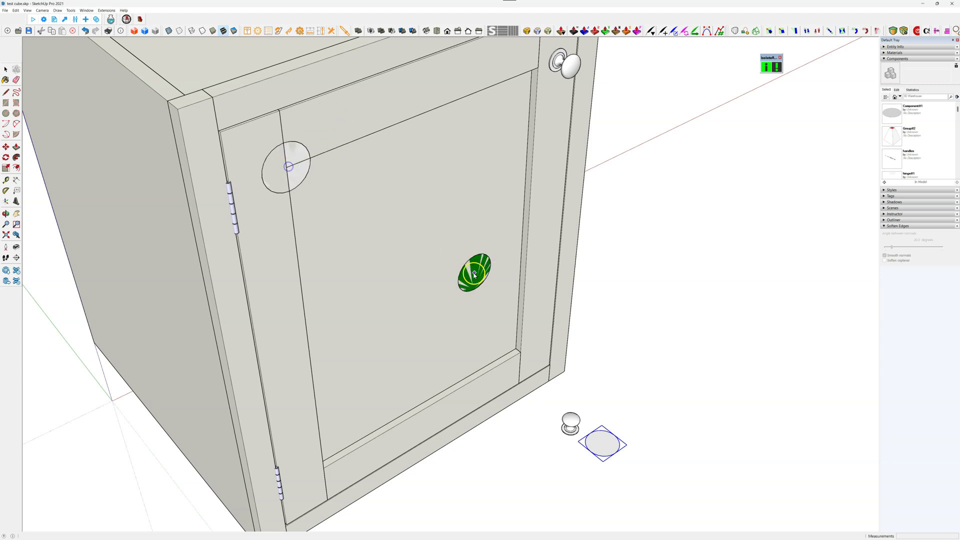
Place disc copies on the door's two lower inner corners, the top end of the knob-side stile and the door's upper hinge-side corner.
{"action": "scroll", "coordinate": [435, 205], "scroll_direction": "down", "scroll_amount": 2}
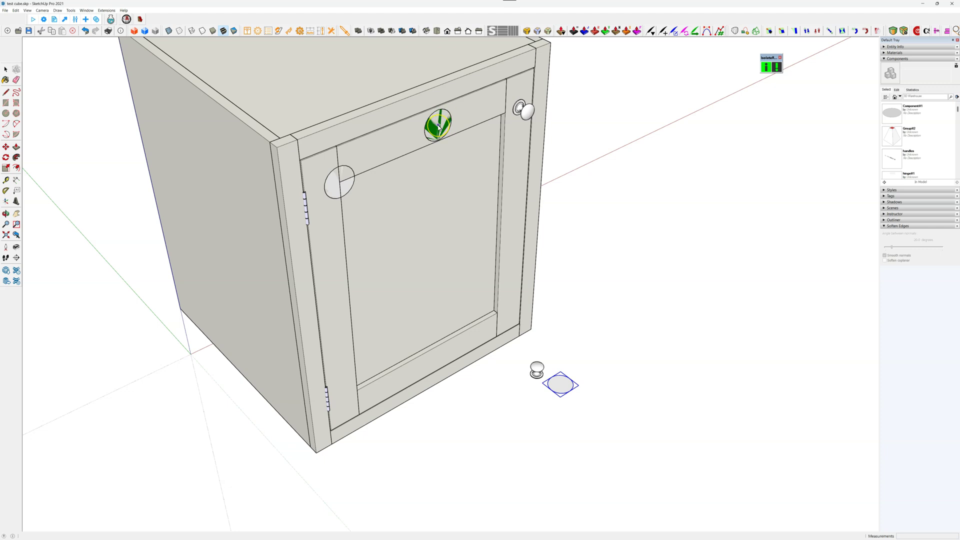
{"action": "scroll", "coordinate": [443, 128], "scroll_direction": "up", "scroll_amount": 2}
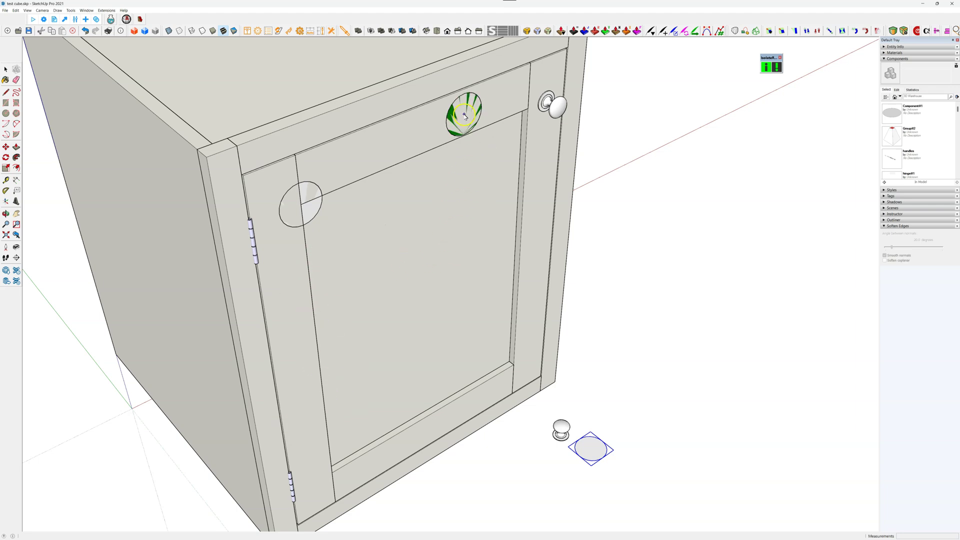
{"action": "key", "text": "Escape"}
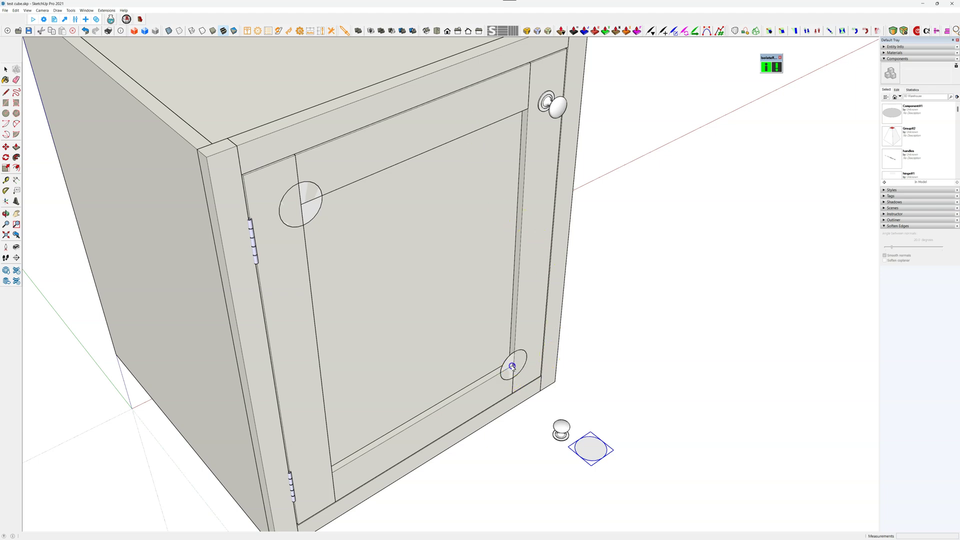
{"action": "left_click", "coordinate": [333, 473]}
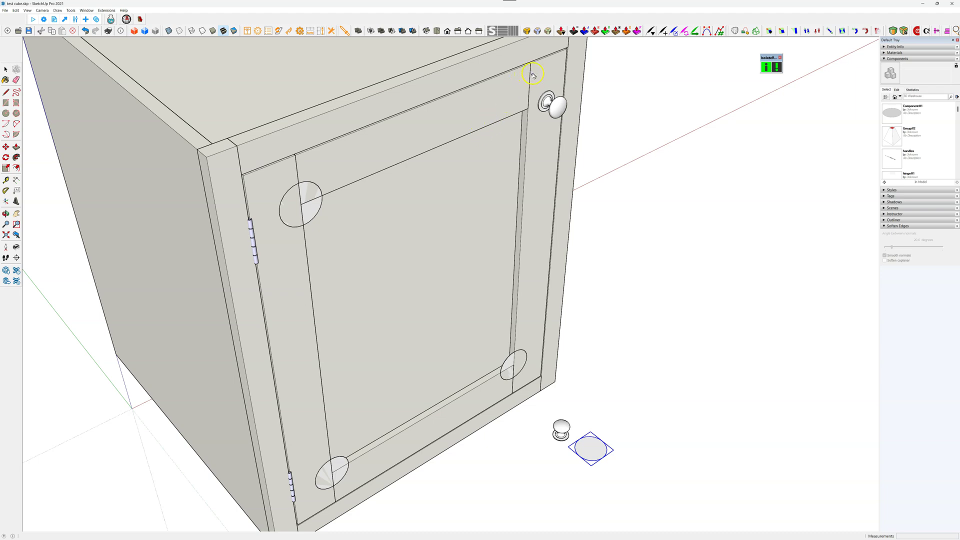
{"action": "key", "text": "ctrl+v"}
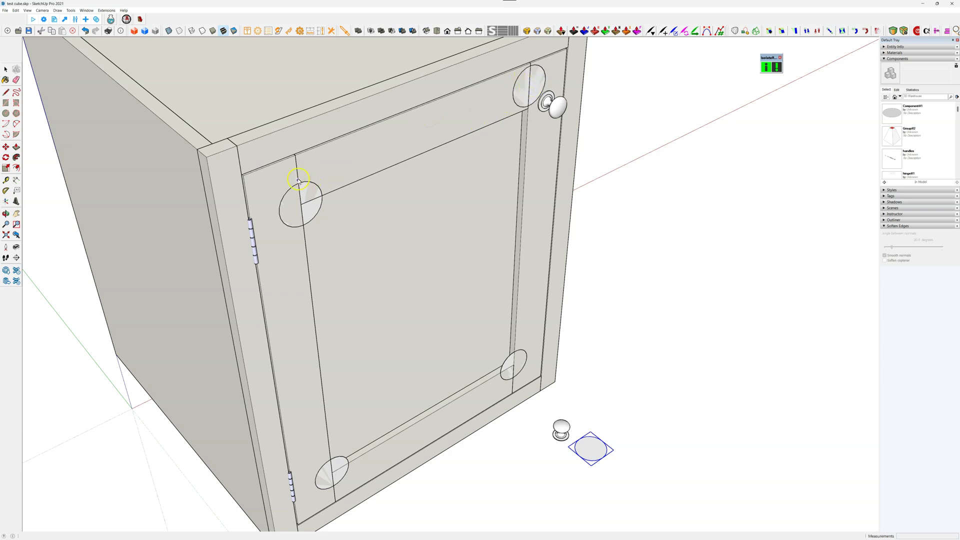
{"action": "scroll", "coordinate": [300, 175], "scroll_direction": "down", "scroll_amount": 2}
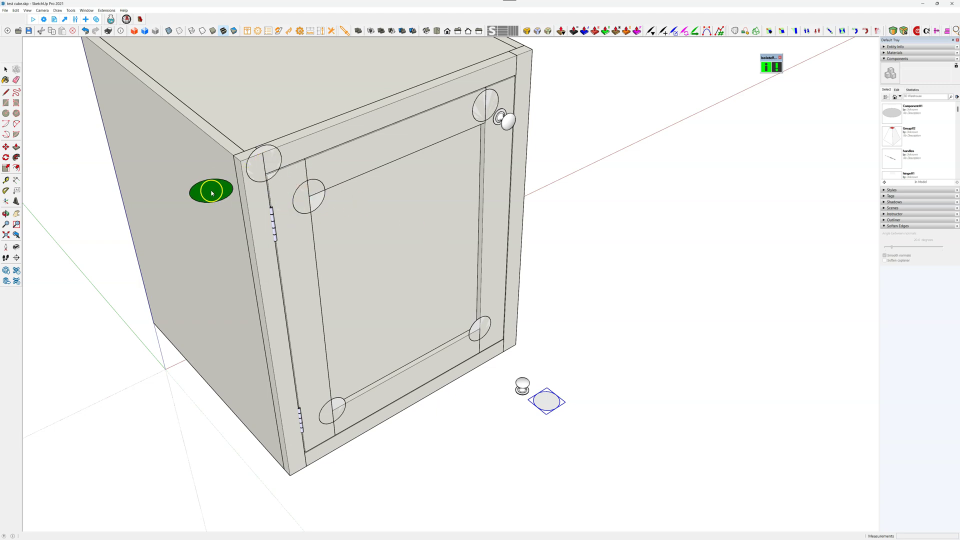
Place numerous copies of the disc scattered across the cabinet's hinge-side outer face.
{"action": "middle_click_drag", "start_coordinate": [210, 192], "coordinate": [483, 209]}
{"action": "middle_click_drag", "start_coordinate": [404, 245], "coordinate": [251, 157]}
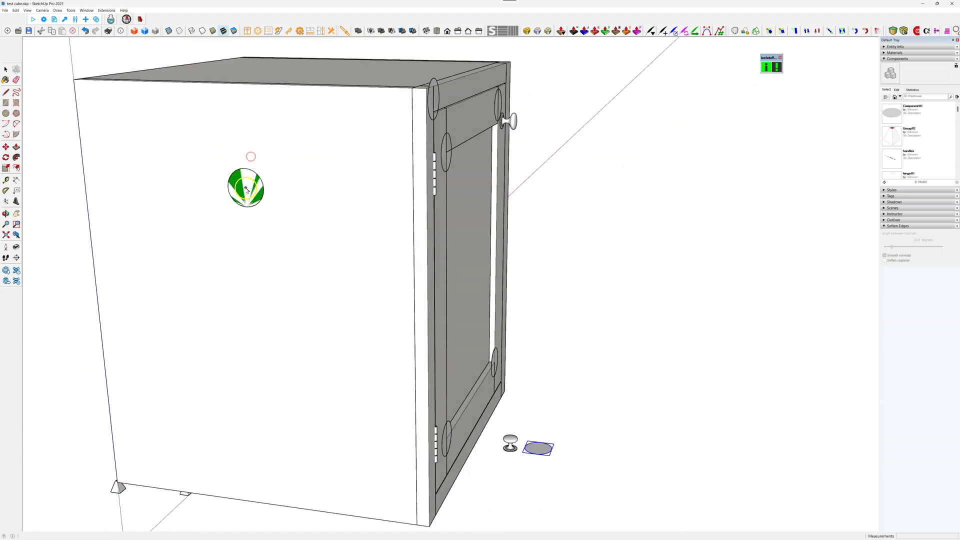
{"action": "left_click", "coordinate": [330, 134]}
{"action": "left_click", "coordinate": [298, 258]}
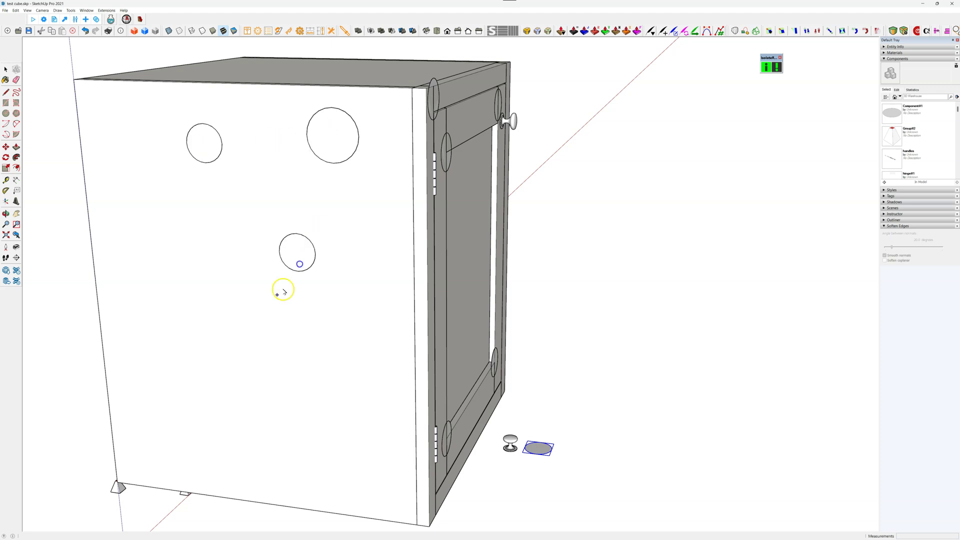
{"action": "left_click", "coordinate": [262, 304]}
{"action": "left_click", "coordinate": [203, 283]}
{"action": "left_click", "coordinate": [157, 196]}
{"action": "left_click", "coordinate": [245, 217]}
{"action": "middle_click_drag", "start_coordinate": [314, 242], "coordinate": [197, 257]}
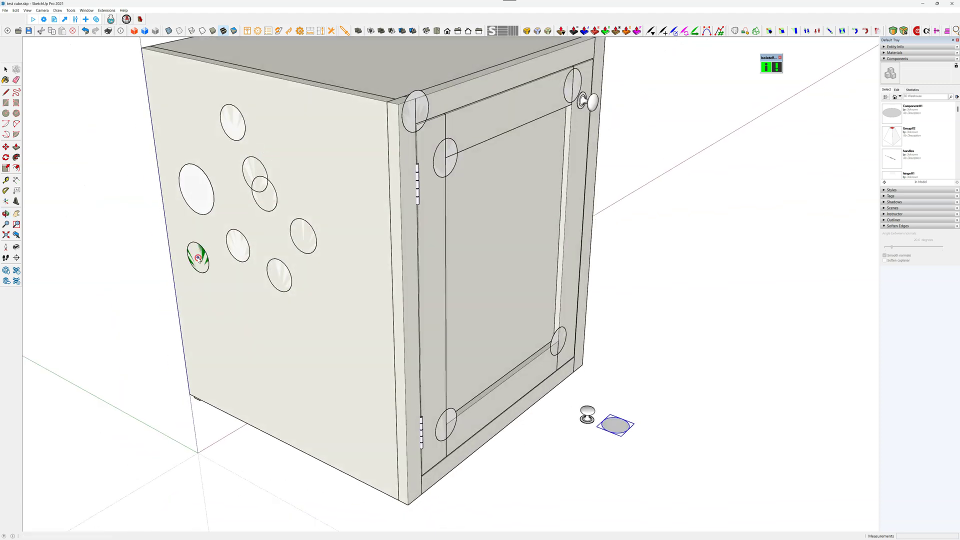
{"action": "left_click", "coordinate": [288, 355]}
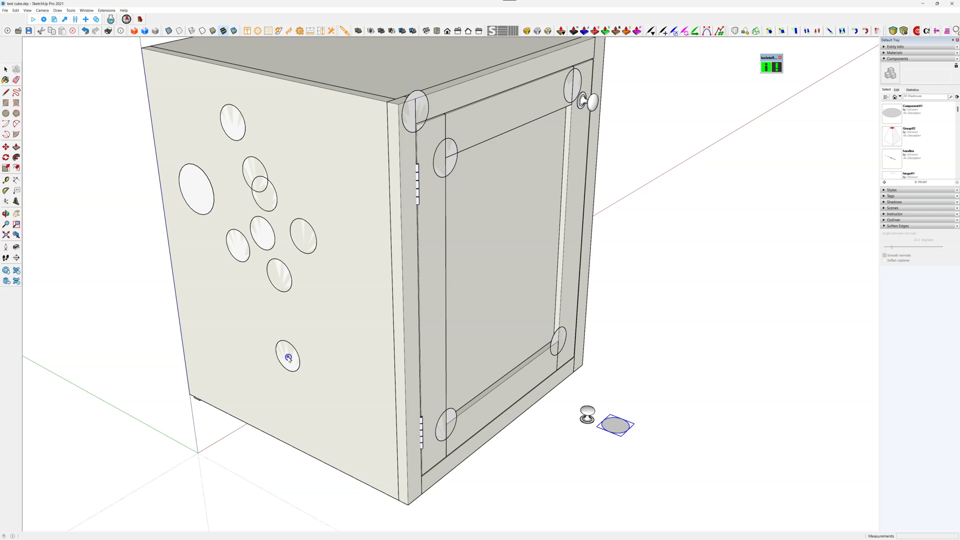
{"action": "left_click", "coordinate": [245, 321]}
{"action": "left_click", "coordinate": [337, 143]}
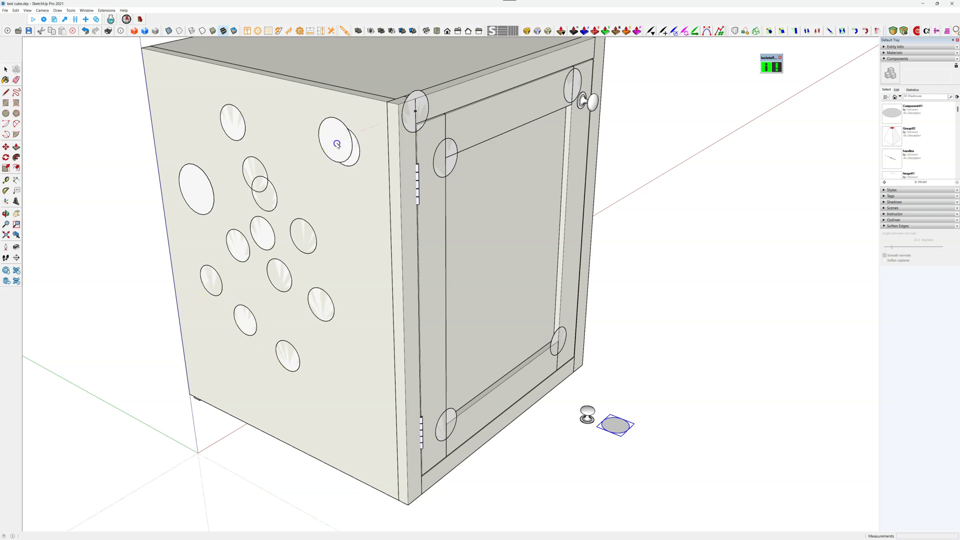
Exit the placement tool and delete the stray disc copies floating beside the cabinet's hinge-side face.
{"action": "middle_click_drag", "start_coordinate": [394, 153], "coordinate": [350, 190]}
{"action": "left_click_drag", "start_coordinate": [133, 218], "coordinate": [279, 328]}
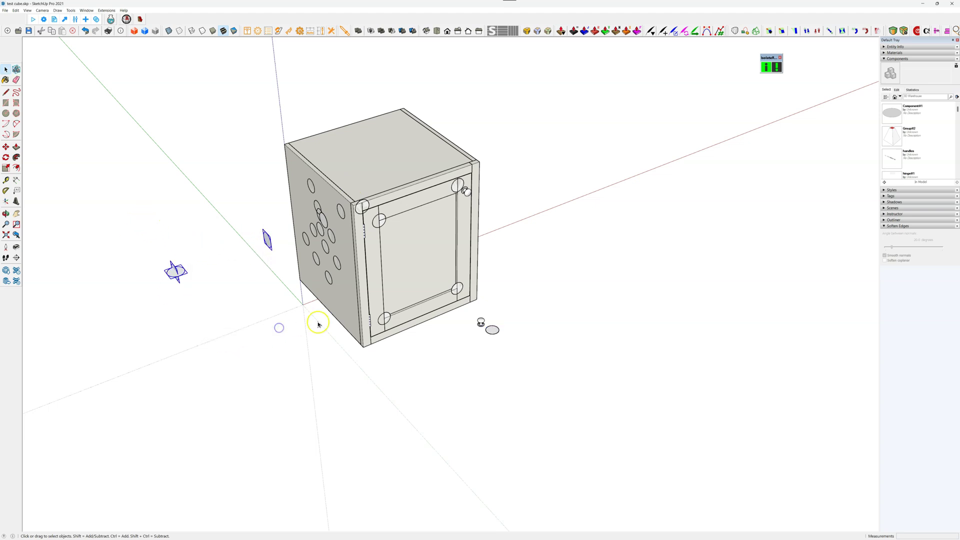
{"action": "left_click", "coordinate": [404, 294]}
{"action": "scroll", "coordinate": [449, 188], "scroll_direction": "up", "scroll_amount": 2}
{"action": "scroll", "coordinate": [407, 215], "scroll_direction": "up", "scroll_amount": 3}
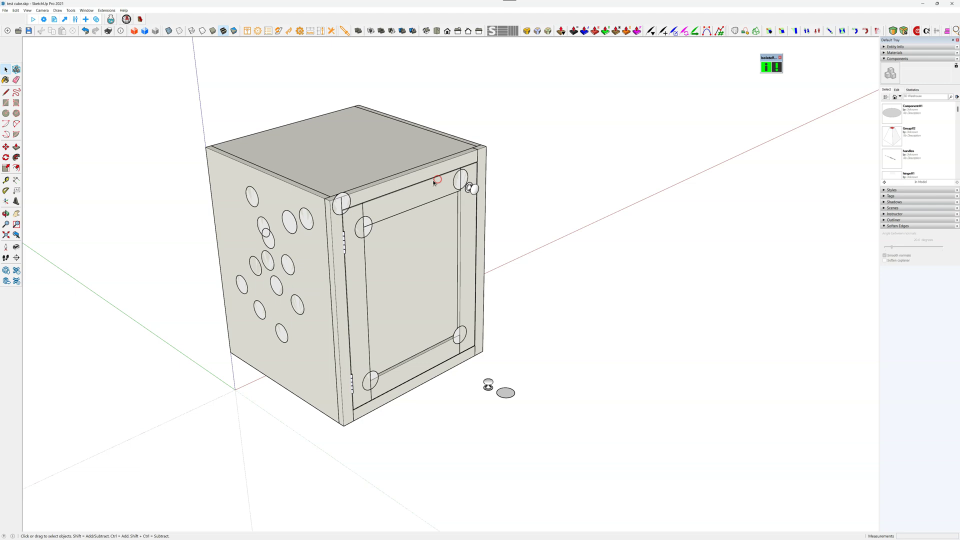
{"action": "scroll", "coordinate": [419, 370], "scroll_direction": "up", "scroll_amount": 2}
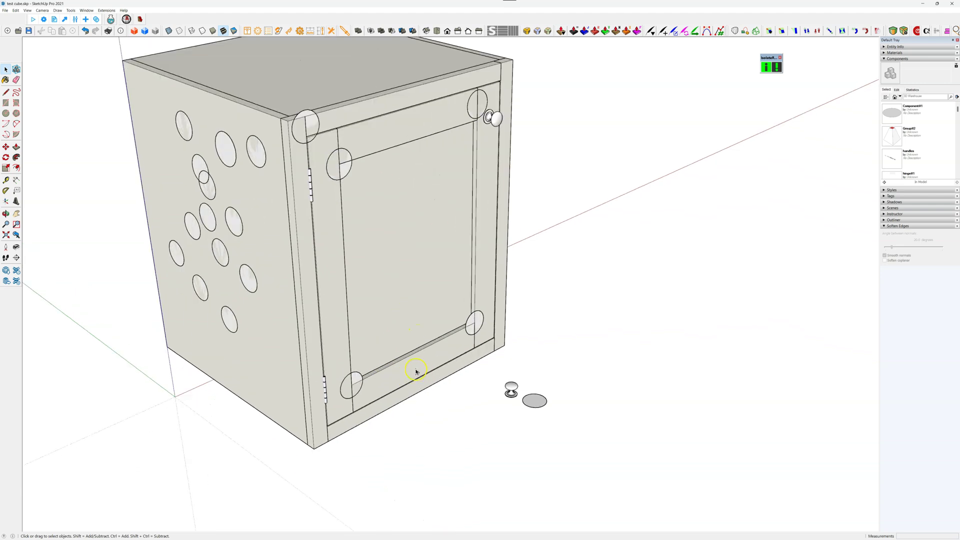
{"action": "scroll", "coordinate": [417, 371], "scroll_direction": "down", "scroll_amount": 2}
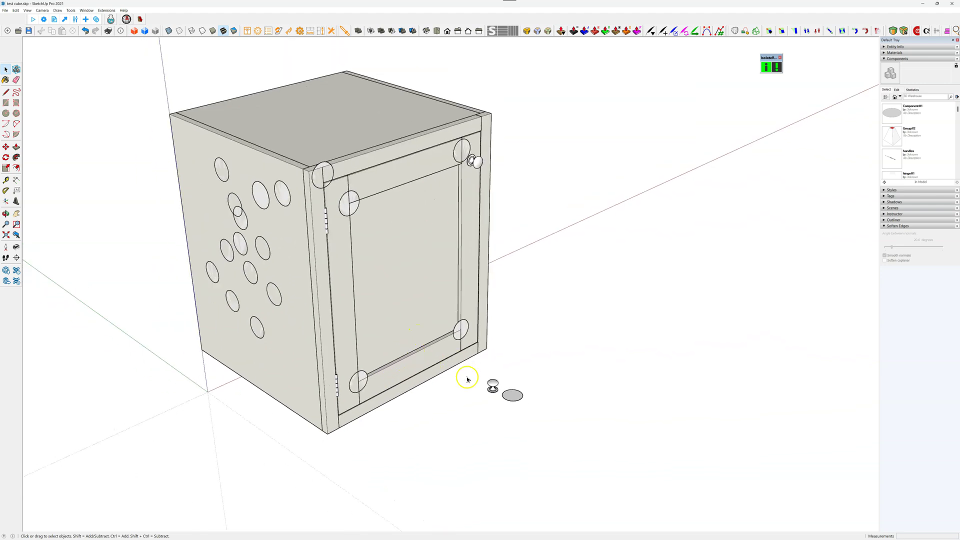
{"action": "scroll", "coordinate": [499, 390], "scroll_direction": "up", "scroll_amount": 1}
{"action": "scroll", "coordinate": [499, 391], "scroll_direction": "up", "scroll_amount": 1}
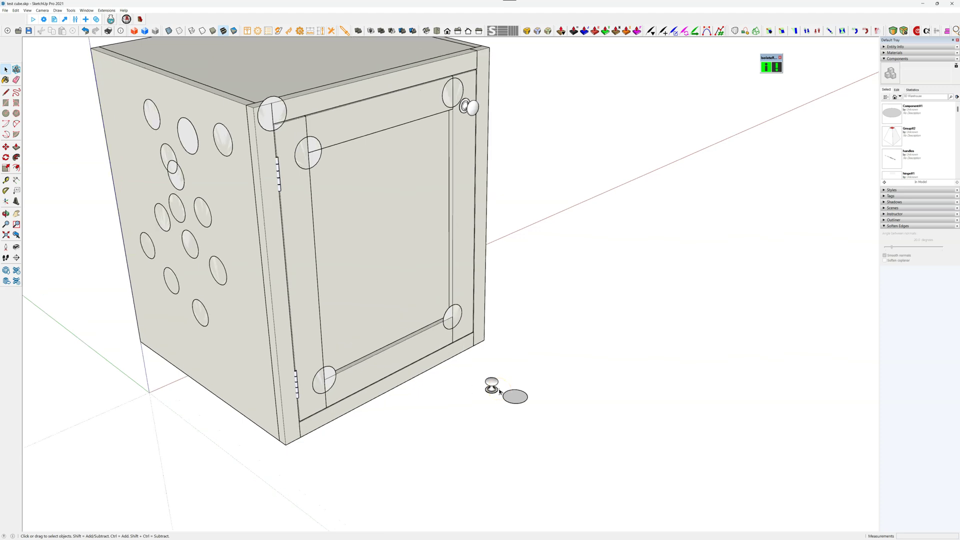
{"action": "scroll", "coordinate": [493, 393], "scroll_direction": "down", "scroll_amount": 2}
{"action": "scroll", "coordinate": [262, 145], "scroll_direction": "up", "scroll_amount": 1}
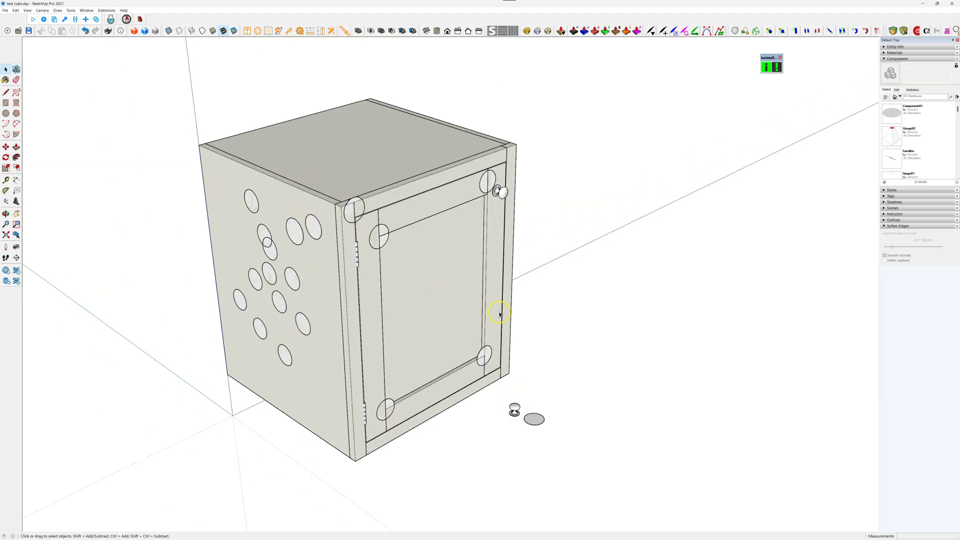
{"action": "scroll", "coordinate": [513, 400], "scroll_direction": "down", "scroll_amount": 1}
{"action": "scroll", "coordinate": [418, 381], "scroll_direction": "up", "scroll_amount": 2}
{"action": "scroll", "coordinate": [476, 403], "scroll_direction": "down", "scroll_amount": 2}
{"action": "scroll", "coordinate": [440, 405], "scroll_direction": "up", "scroll_amount": 3}
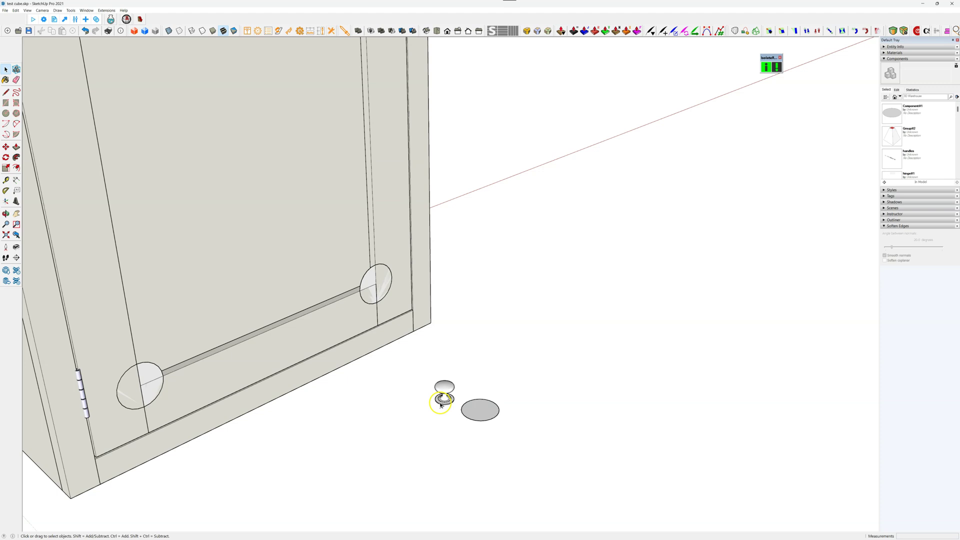
{"action": "scroll", "coordinate": [440, 405], "scroll_direction": "down", "scroll_amount": 3}
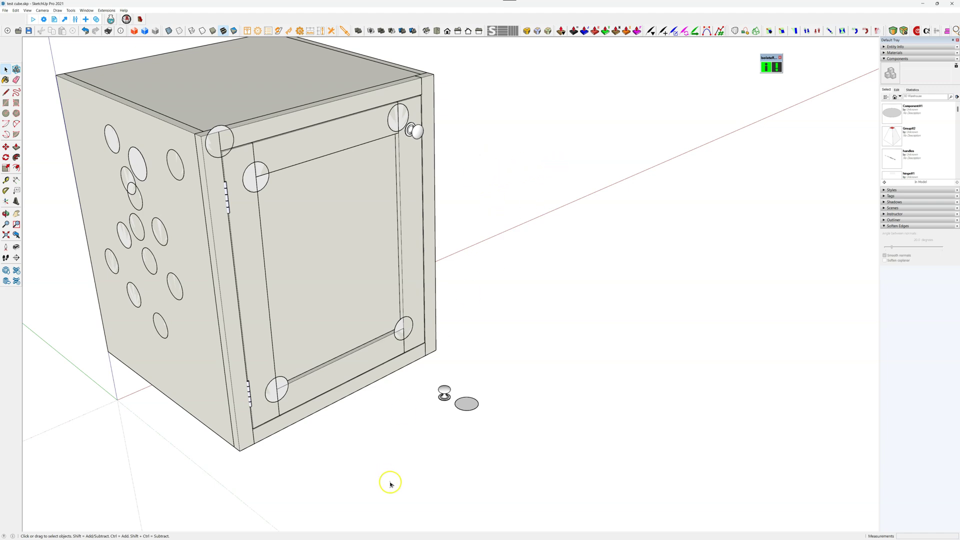
Start Perfect Placement with the original flat disc and place a cluster of copies on the ground beside the cabinet.
{"action": "scroll", "coordinate": [423, 445], "scroll_direction": "up", "scroll_amount": 3}
{"action": "scroll", "coordinate": [453, 405], "scroll_direction": "down", "scroll_amount": 2}
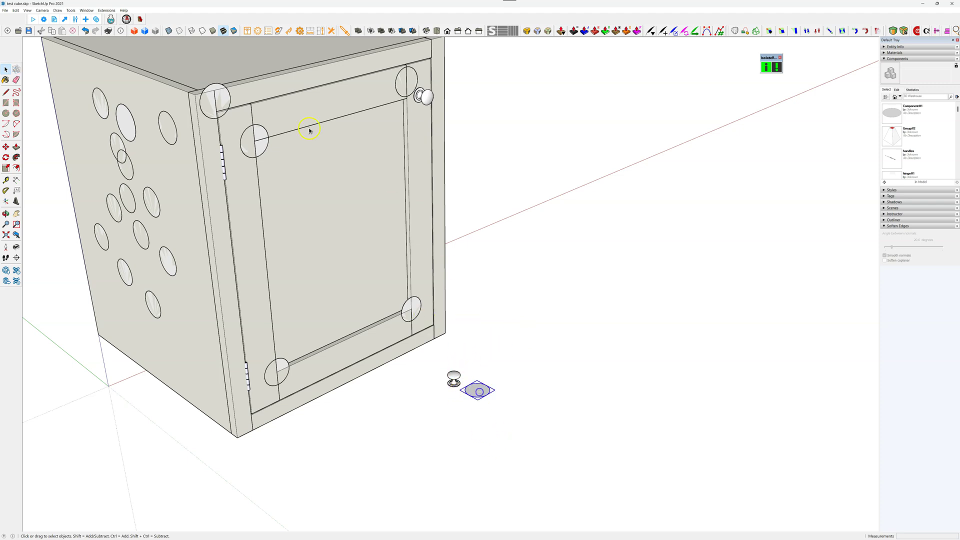
{"action": "left_click", "coordinate": [106, 10]}
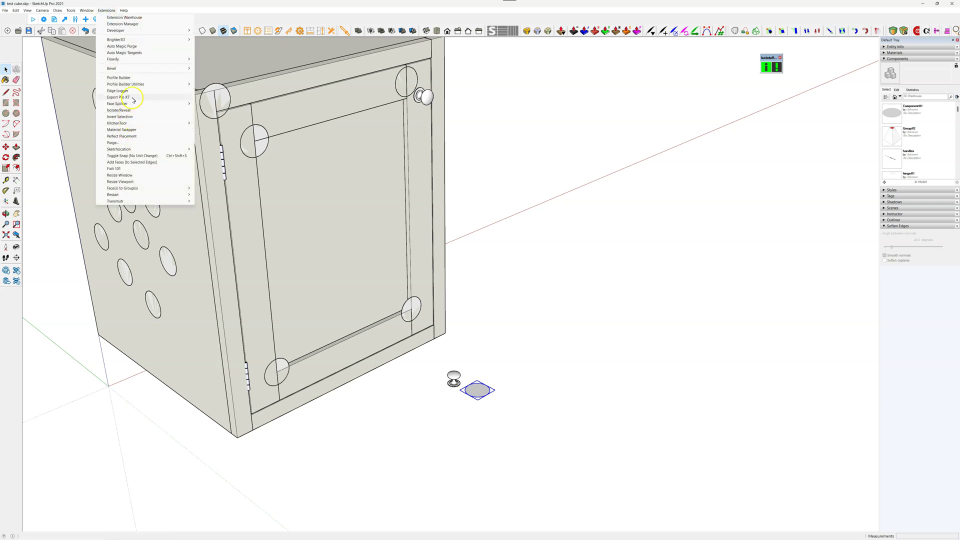
{"action": "left_click", "coordinate": [133, 136]}
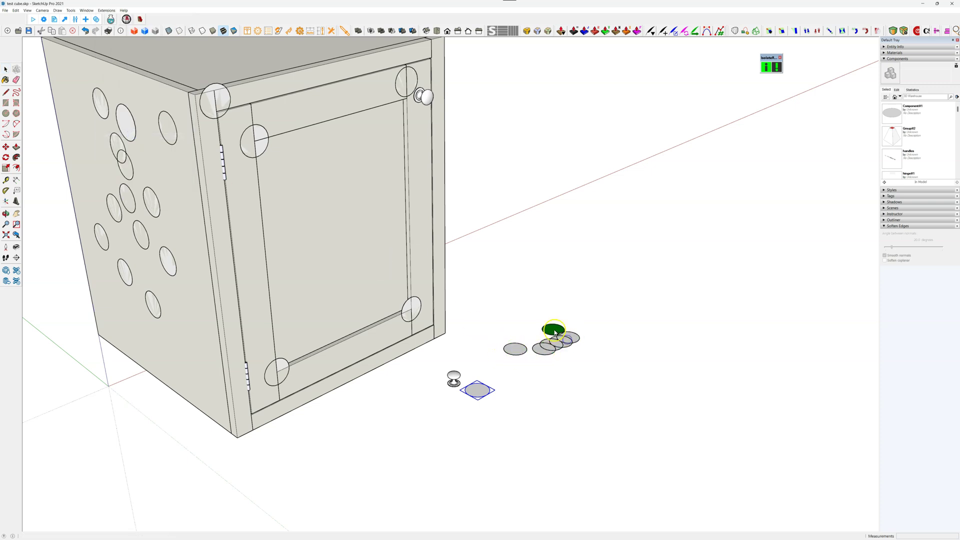
{"action": "scroll", "coordinate": [555, 332], "scroll_direction": "up", "scroll_amount": 2}
{"action": "left_click", "coordinate": [525, 345]}
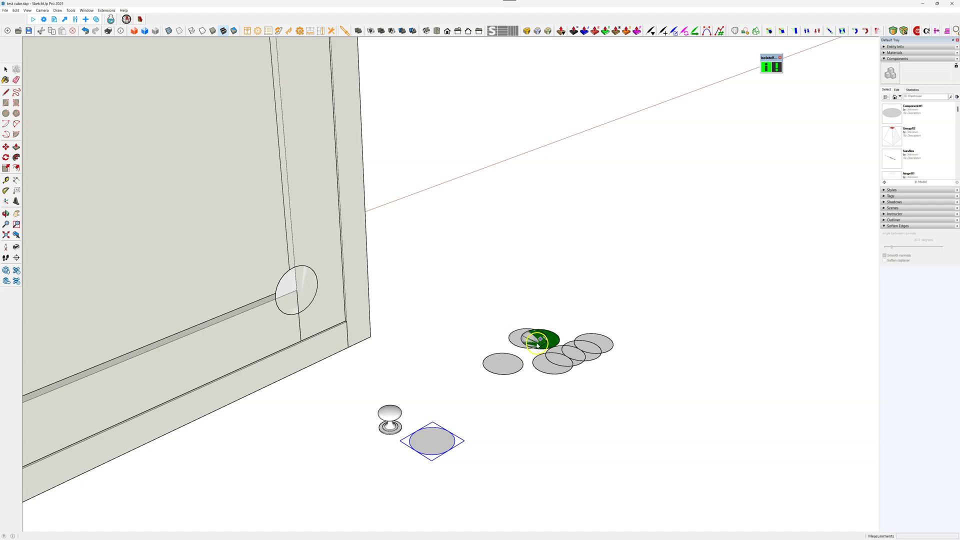
{"action": "left_click", "coordinate": [531, 301]}
{"action": "left_click", "coordinate": [554, 299]}
{"action": "left_click", "coordinate": [567, 318]}
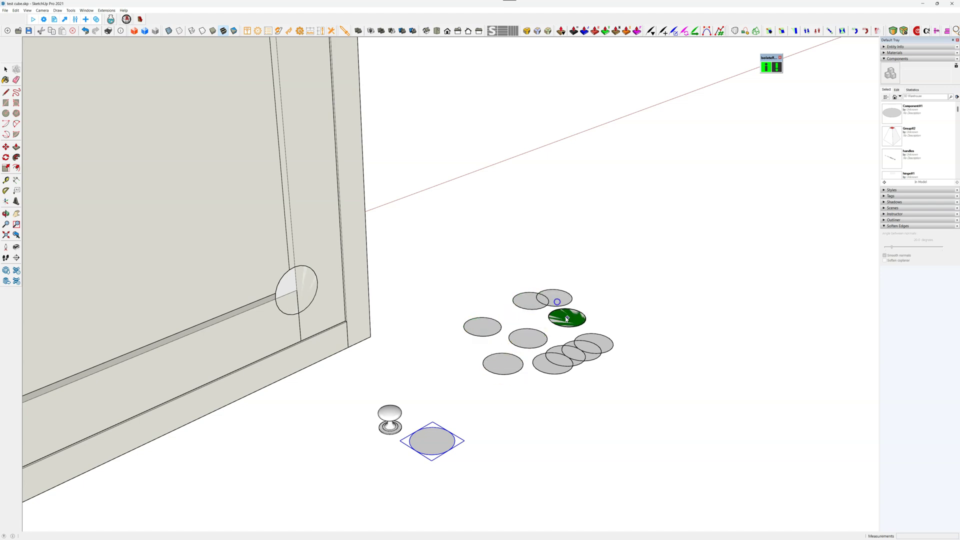
{"action": "left_click", "coordinate": [570, 309]}
{"action": "left_click", "coordinate": [635, 326]}
{"action": "left_click", "coordinate": [629, 350]}
{"action": "left_click", "coordinate": [563, 331]}
{"action": "left_click", "coordinate": [518, 330]}
{"action": "mouse_move", "coordinate": [478, 331]}
{"action": "left_mouse_down"}
{"action": "mouse_move", "coordinate": [607, 369]}
{"action": "mouse_move", "coordinate": [615, 325]}
{"action": "mouse_move", "coordinate": [514, 337]}
{"action": "mouse_move", "coordinate": [524, 383]}
{"action": "left_mouse_up"}
Extend the ground cluster with more disc copies inside it, around its outer edge and in front of it.
{"action": "scroll", "coordinate": [570, 365], "scroll_direction": "down", "scroll_amount": 3}
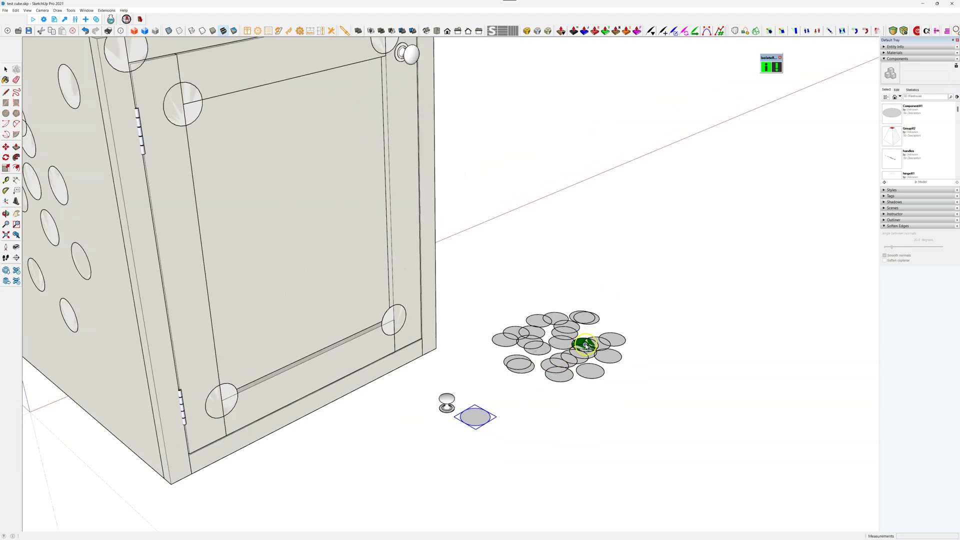
{"action": "middle_click_drag", "start_coordinate": [584, 350], "coordinate": [518, 459]}
{"action": "left_click_drag", "start_coordinate": [529, 335], "coordinate": [586, 315]}
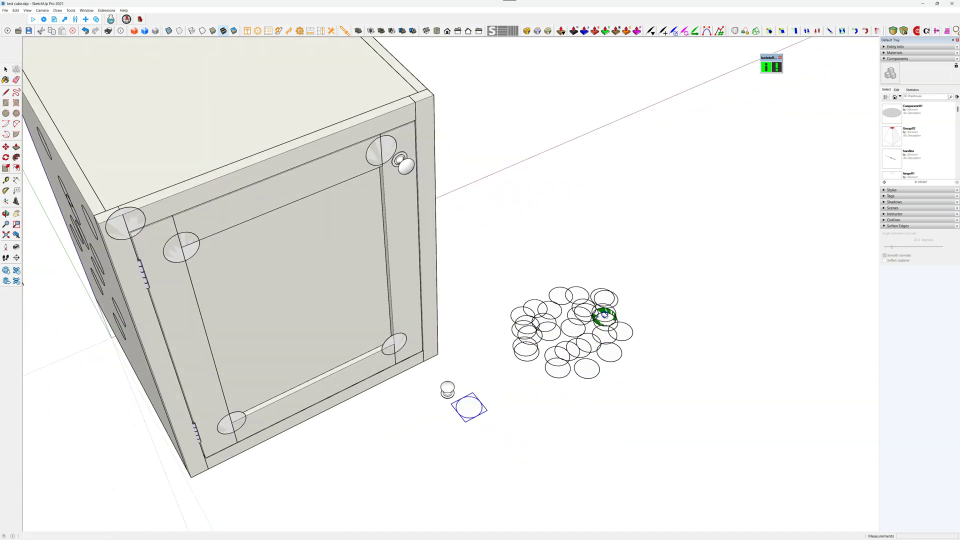
{"action": "scroll", "coordinate": [615, 360], "scroll_direction": "up", "scroll_amount": 5}
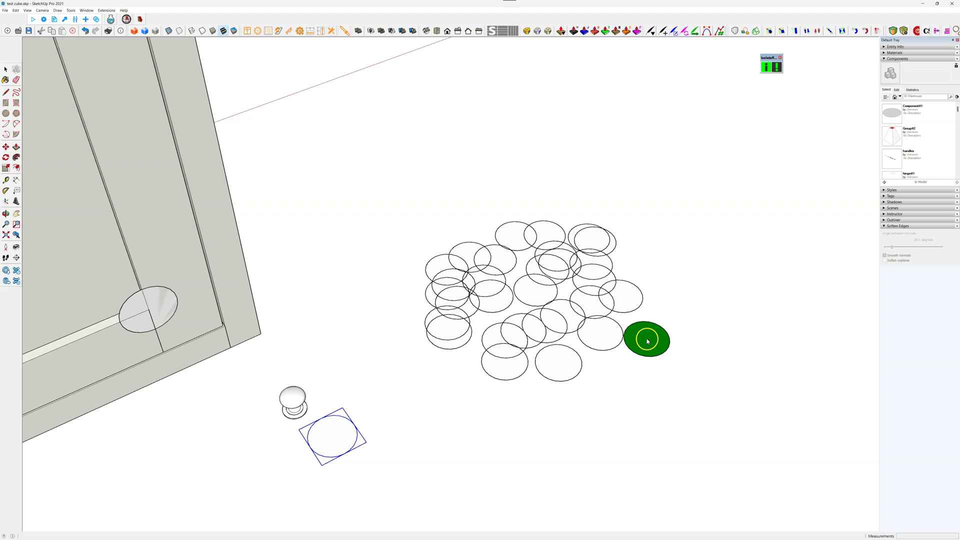
{"action": "middle_click_drag", "start_coordinate": [647, 337], "coordinate": [600, 262]}
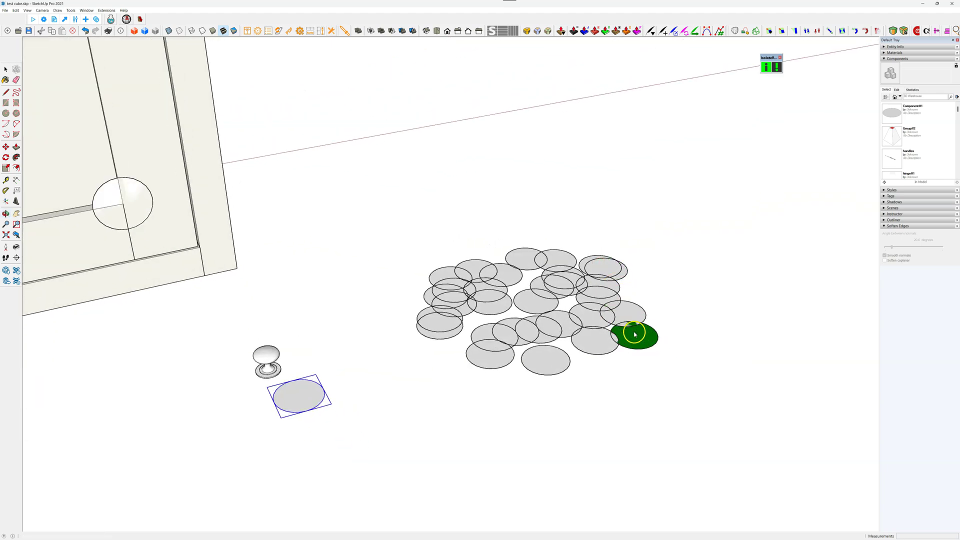
{"action": "left_click", "coordinate": [656, 353]}
{"action": "left_click", "coordinate": [681, 321]}
{"action": "left_click", "coordinate": [672, 302]}
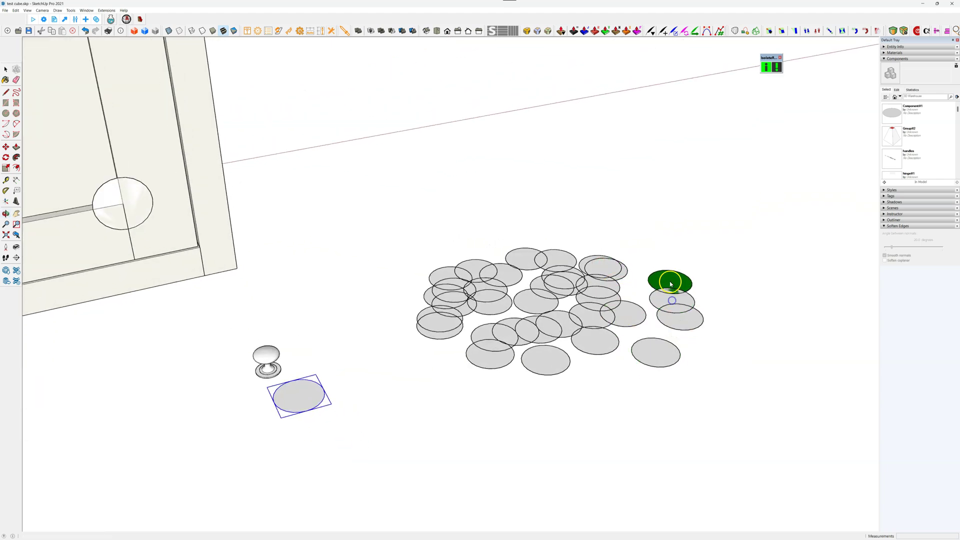
{"action": "left_click", "coordinate": [671, 282]}
{"action": "left_click", "coordinate": [589, 397]}
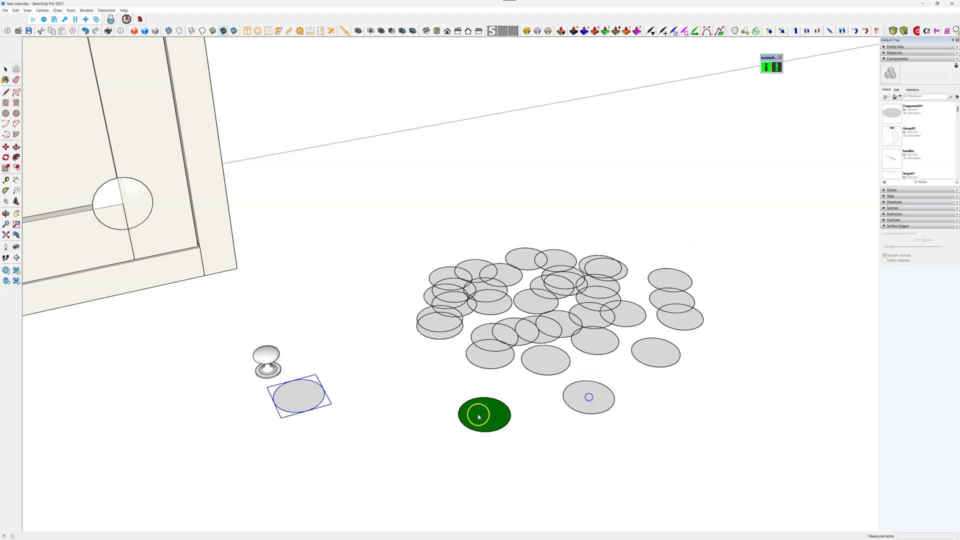
{"action": "left_click", "coordinate": [467, 404]}
Fill the gaps and borders of the ground cluster with further overlapping copies of the disc.
{"action": "middle_click_drag", "start_coordinate": [405, 385], "coordinate": [521, 348]}
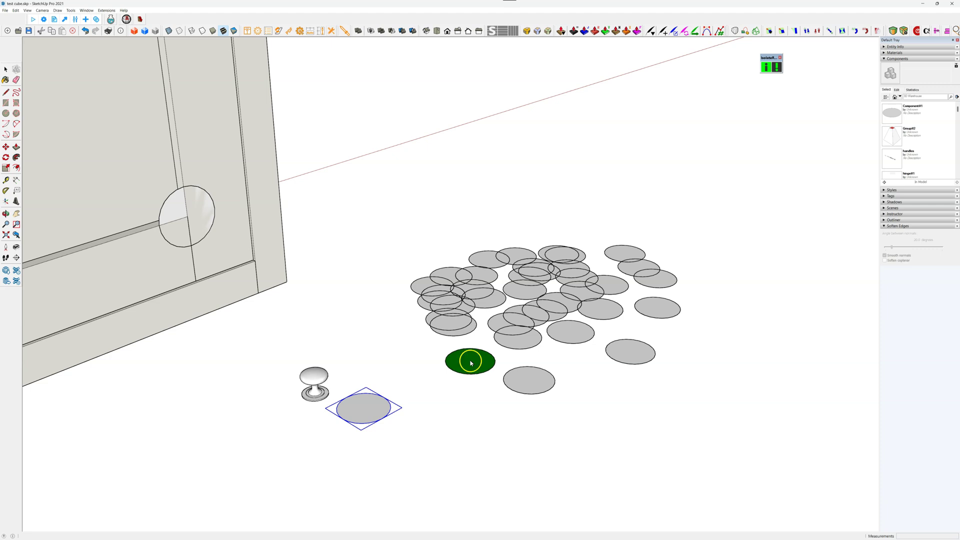
{"action": "scroll", "coordinate": [471, 362], "scroll_direction": "down", "scroll_amount": 3}
{"action": "left_click", "coordinate": [481, 351]}
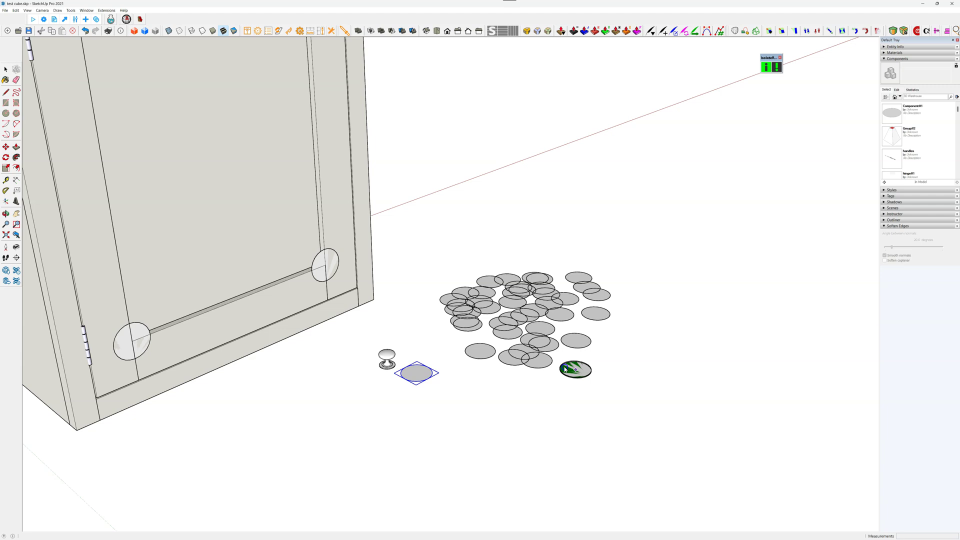
{"action": "left_click", "coordinate": [588, 354]}
{"action": "left_click", "coordinate": [582, 348]}
{"action": "left_click", "coordinate": [596, 366]}
{"action": "left_click", "coordinate": [592, 329]}
{"action": "left_click", "coordinate": [622, 321]}
{"action": "left_click", "coordinate": [627, 285]}
{"action": "left_click", "coordinate": [602, 289]}
{"action": "left_click", "coordinate": [560, 278]}
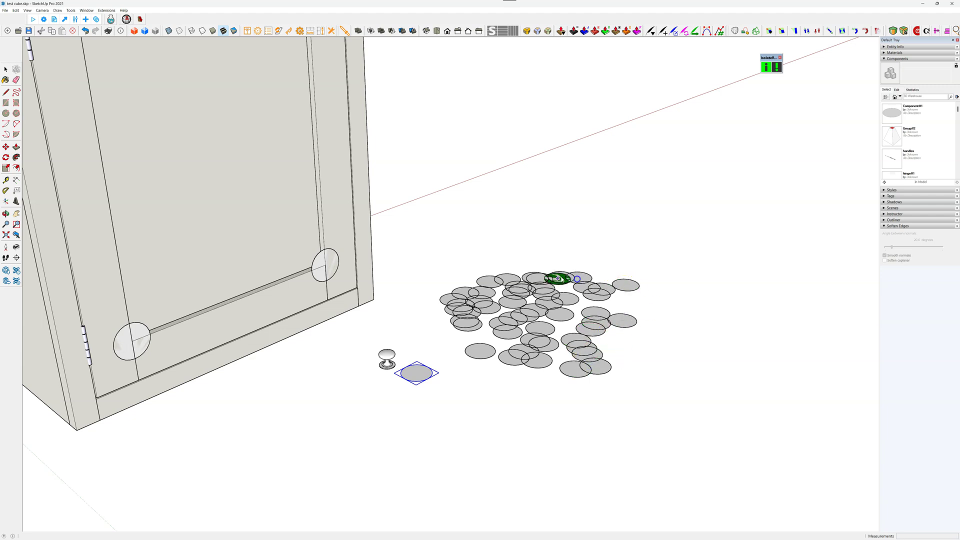
{"action": "left_click", "coordinate": [522, 280]}
{"action": "left_click", "coordinate": [495, 293]}
{"action": "left_click", "coordinate": [499, 358]}
{"action": "left_click", "coordinate": [492, 324]}
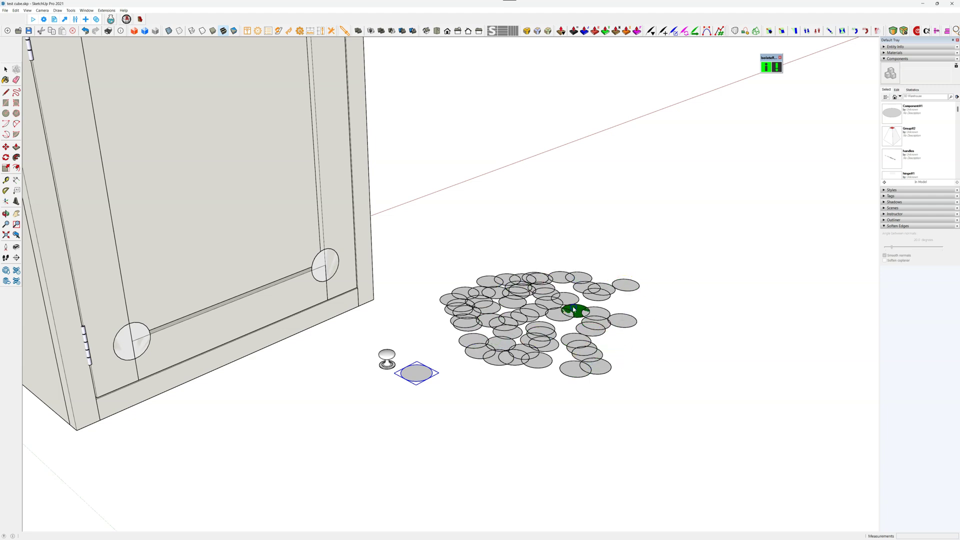
{"action": "scroll", "coordinate": [594, 321], "scroll_direction": "up", "scroll_amount": 1}
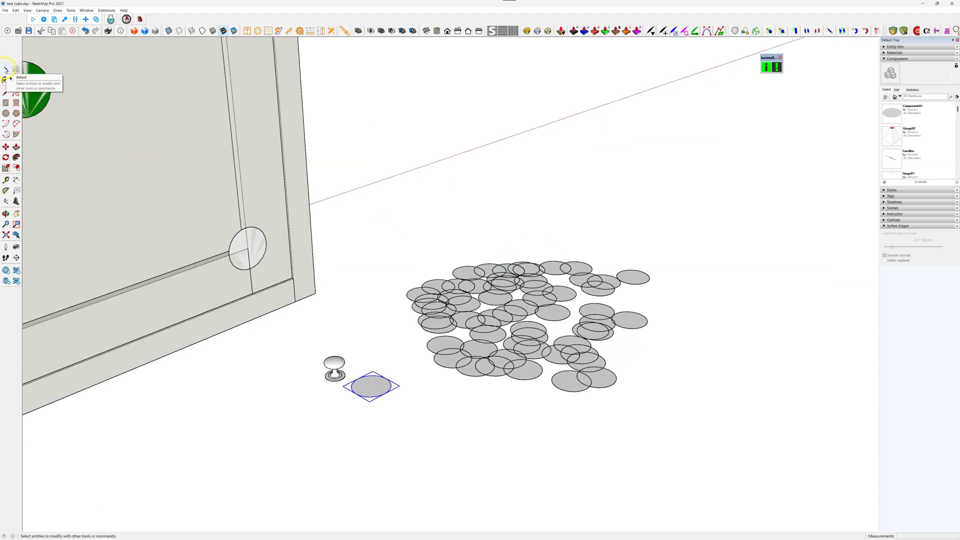
Exit the disc placement and return to the Select tool with the whole cabinet in view.
{"action": "scroll", "coordinate": [542, 350], "scroll_direction": "down", "scroll_amount": 1}
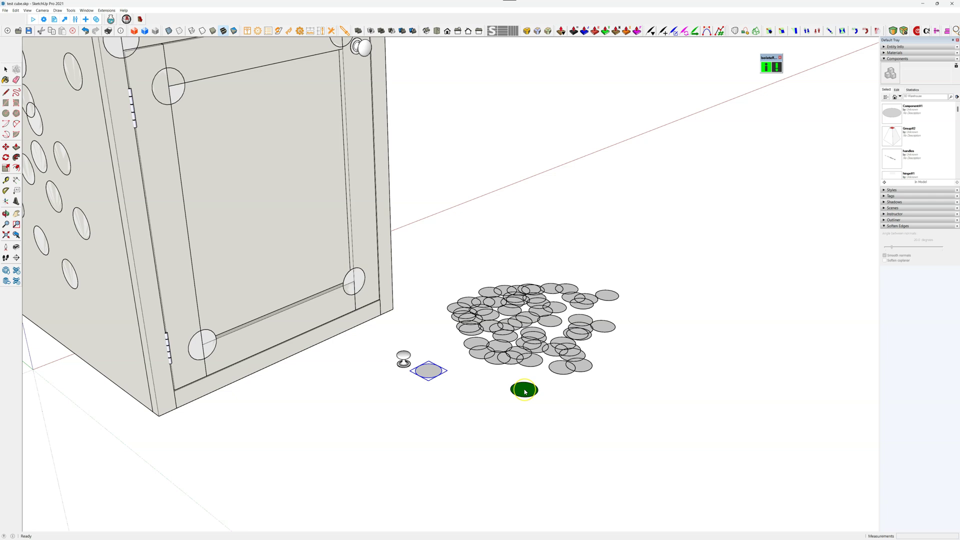
{"action": "scroll", "coordinate": [525, 392], "scroll_direction": "up", "scroll_amount": 1}
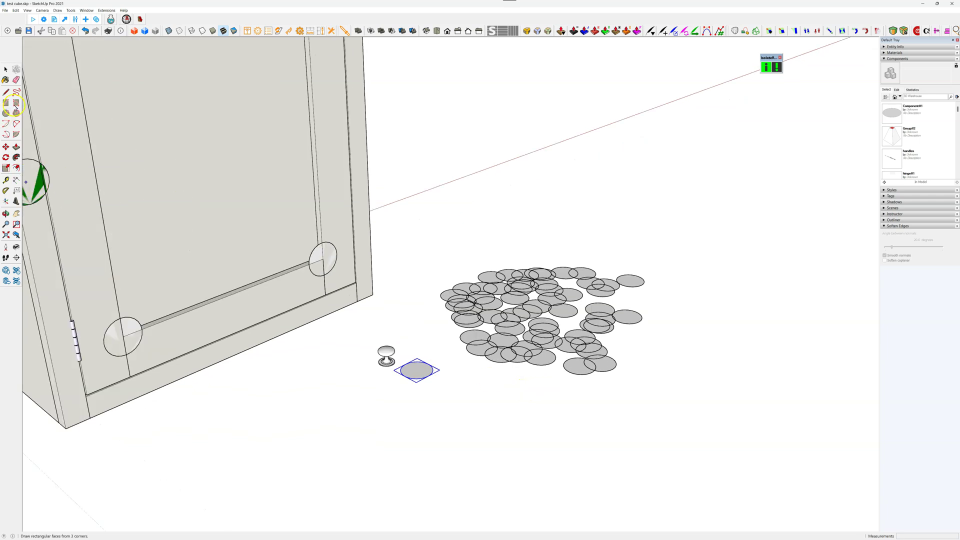
{"action": "scroll", "coordinate": [526, 168], "scroll_direction": "down", "scroll_amount": 2}
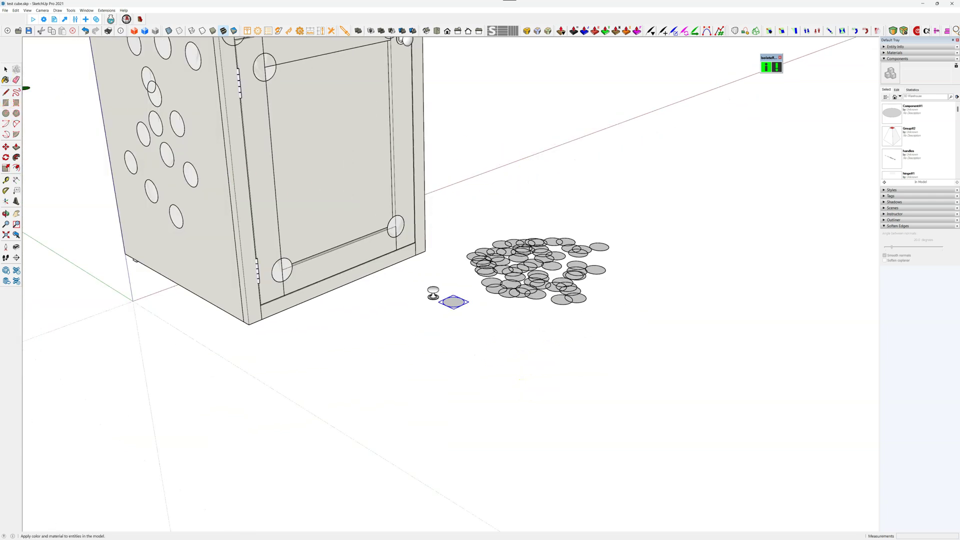
{"action": "left_click", "coordinate": [5, 69]}
{"action": "scroll", "coordinate": [472, 455], "scroll_direction": "down", "scroll_amount": 3}
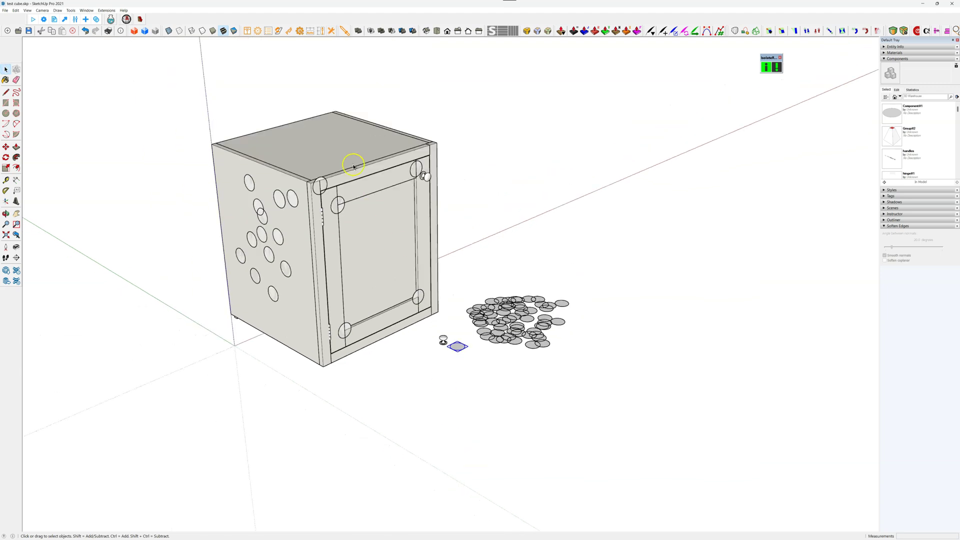
Start Perfect Placement with the whole cabinet as the object to copy.
{"action": "left_click", "coordinate": [353, 166]}
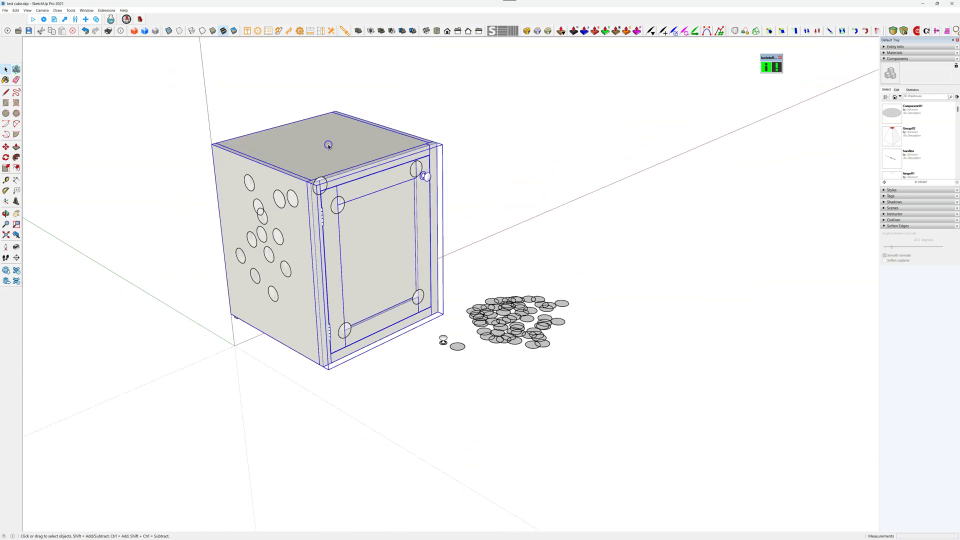
{"action": "left_click", "coordinate": [107, 11]}
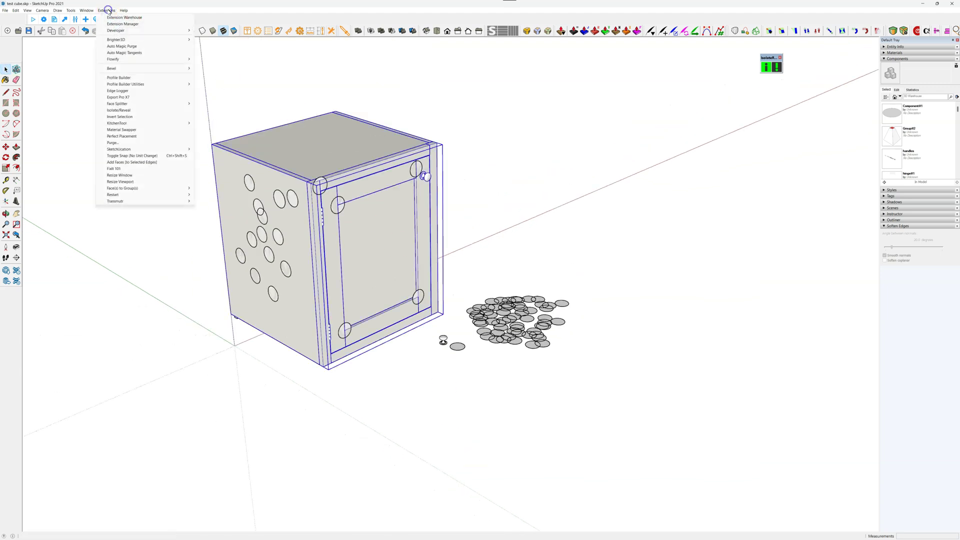
{"action": "left_click", "coordinate": [126, 135]}
{"action": "middle_click_drag", "start_coordinate": [511, 289], "coordinate": [347, 182]}
{"action": "scroll", "coordinate": [394, 274], "scroll_direction": "up", "scroll_amount": 3}
{"action": "scroll", "coordinate": [630, 298], "scroll_direction": "down", "scroll_amount": 5}
{"action": "mouse_move", "coordinate": [630, 298]}
{"action": "middle_mouse_down"}
{"action": "mouse_move", "coordinate": [595, 316]}
{"action": "mouse_move", "coordinate": [565, 298]}
{"action": "mouse_move", "coordinate": [549, 270]}
{"action": "middle_mouse_up"}
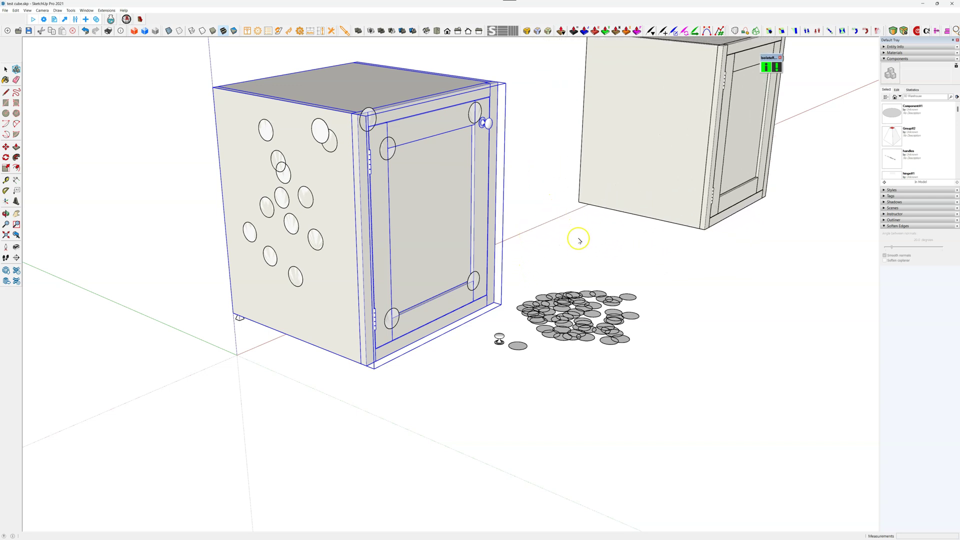
{"action": "key", "text": "Escape"}
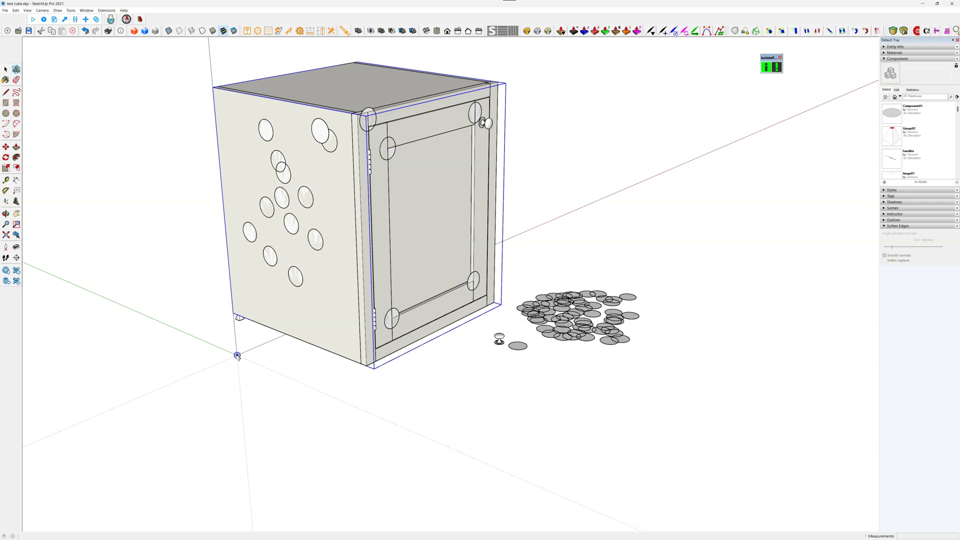
Place a copy of the cabinet flush against the original's knob side along the red axis and exit the placement tool.
{"action": "middle_click_drag", "start_coordinate": [472, 341], "coordinate": [430, 349]}
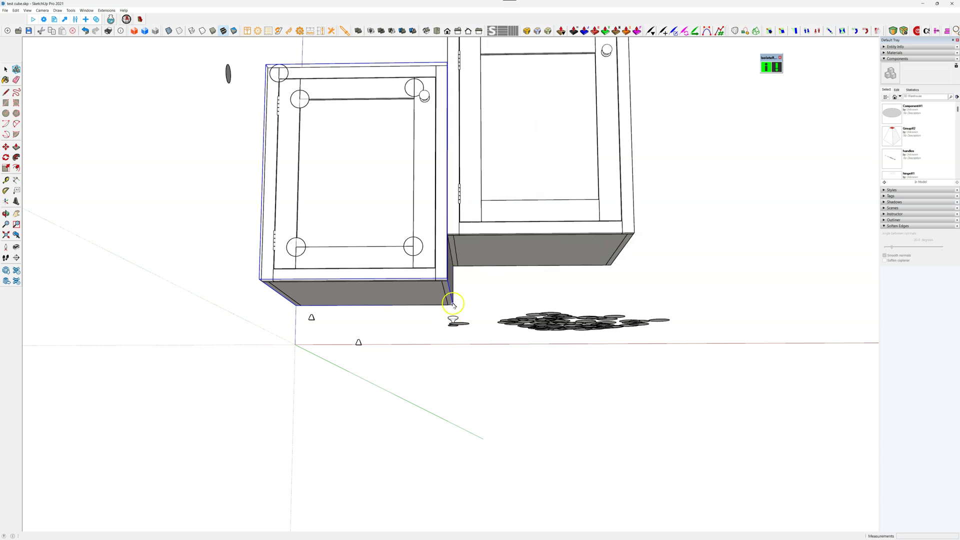
{"action": "left_click", "coordinate": [454, 342]}
{"action": "left_click_drag", "start_coordinate": [453, 342], "coordinate": [453, 346]}
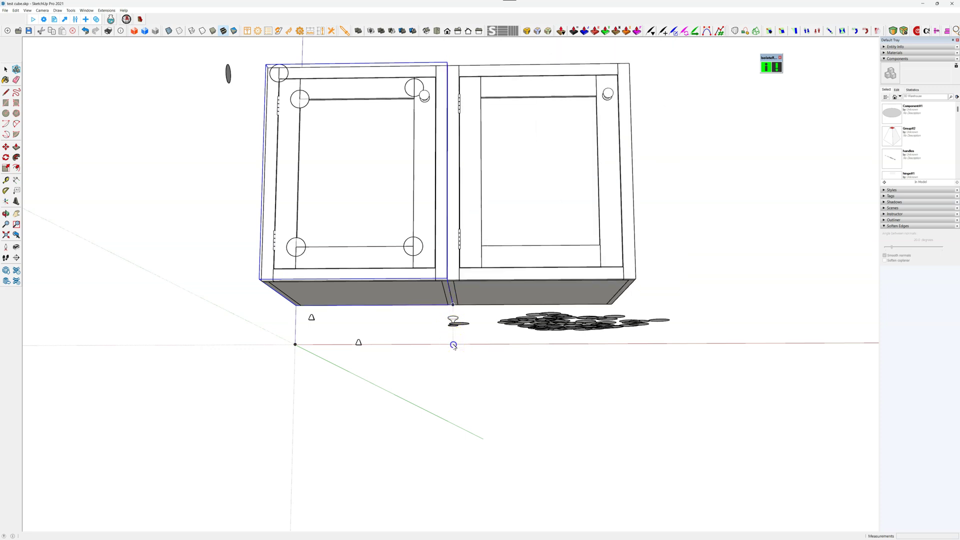
{"action": "middle_click_drag", "start_coordinate": [444, 347], "coordinate": [620, 262]}
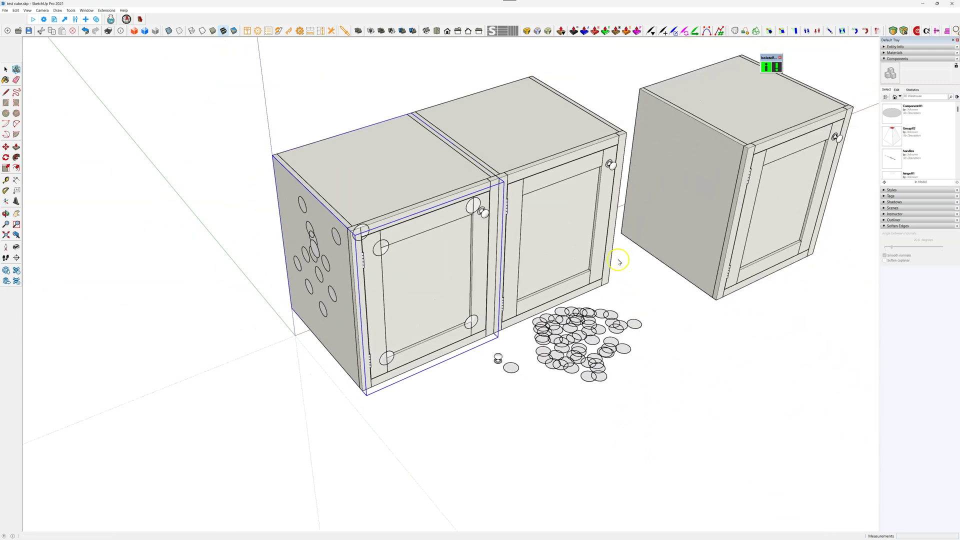
{"action": "scroll", "coordinate": [369, 272], "scroll_direction": "down", "scroll_amount": 2}
{"action": "key", "text": "space"}
{"action": "scroll", "coordinate": [538, 205], "scroll_direction": "up", "scroll_amount": 1}
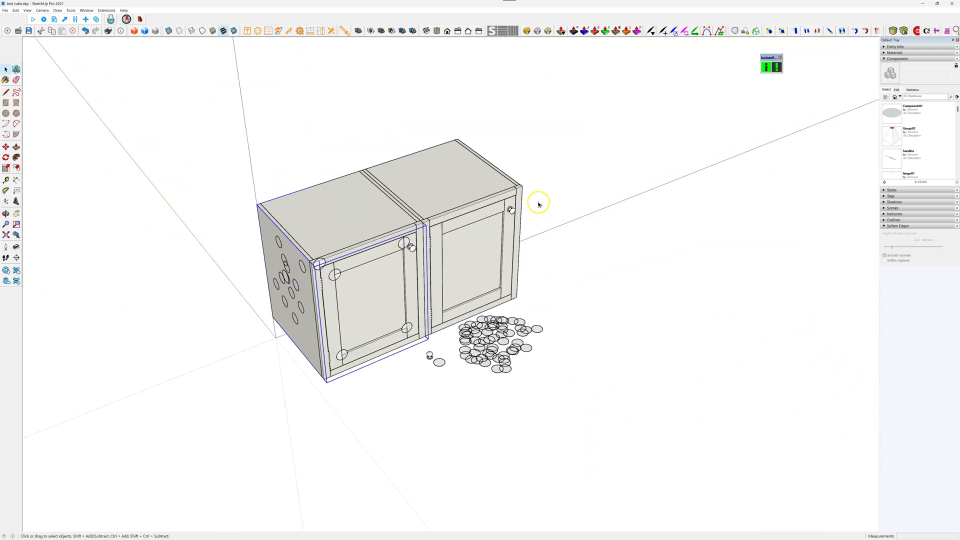
Examine the original cabinet and its adjoining copy from several angles.
{"action": "scroll", "coordinate": [427, 265], "scroll_direction": "up", "scroll_amount": 1}
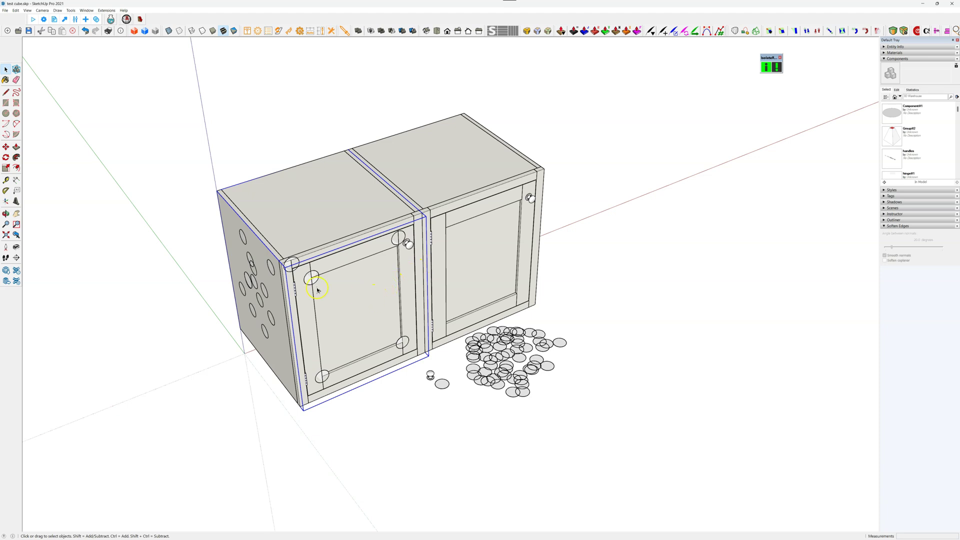
{"action": "scroll", "coordinate": [345, 324], "scroll_direction": "down", "scroll_amount": 1}
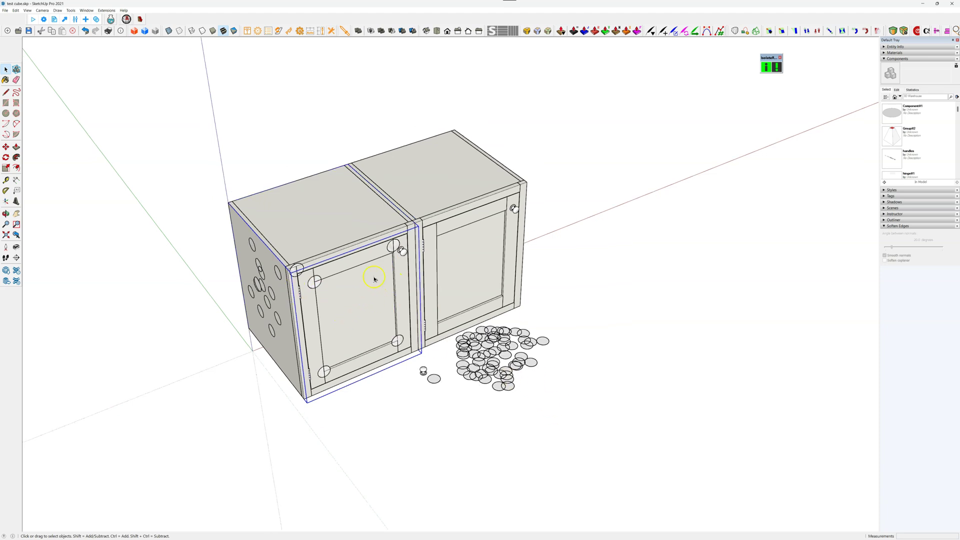
{"action": "scroll", "coordinate": [385, 262], "scroll_direction": "up", "scroll_amount": 4}
{"action": "scroll", "coordinate": [385, 261], "scroll_direction": "down", "scroll_amount": 3}
{"action": "scroll", "coordinate": [526, 241], "scroll_direction": "up", "scroll_amount": 1}
{"action": "middle_click_drag", "start_coordinate": [533, 238], "coordinate": [401, 252]}
{"action": "scroll", "coordinate": [395, 258], "scroll_direction": "down", "scroll_amount": 3}
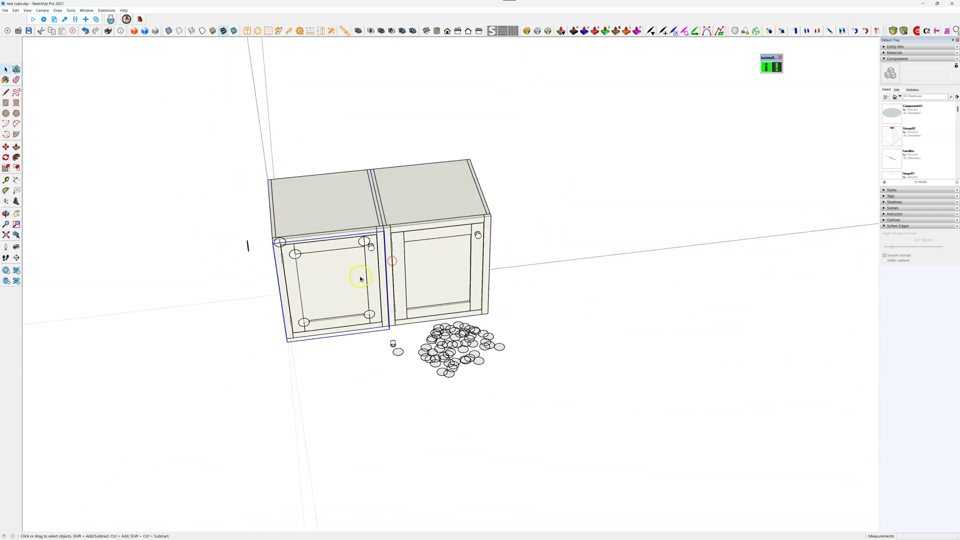
{"action": "mouse_move", "coordinate": [351, 224]}
{"action": "middle_mouse_down"}
{"action": "mouse_move", "coordinate": [364, 251]}
{"action": "mouse_move", "coordinate": [365, 208]}
{"action": "mouse_move", "coordinate": [359, 214]}
{"action": "middle_mouse_up"}
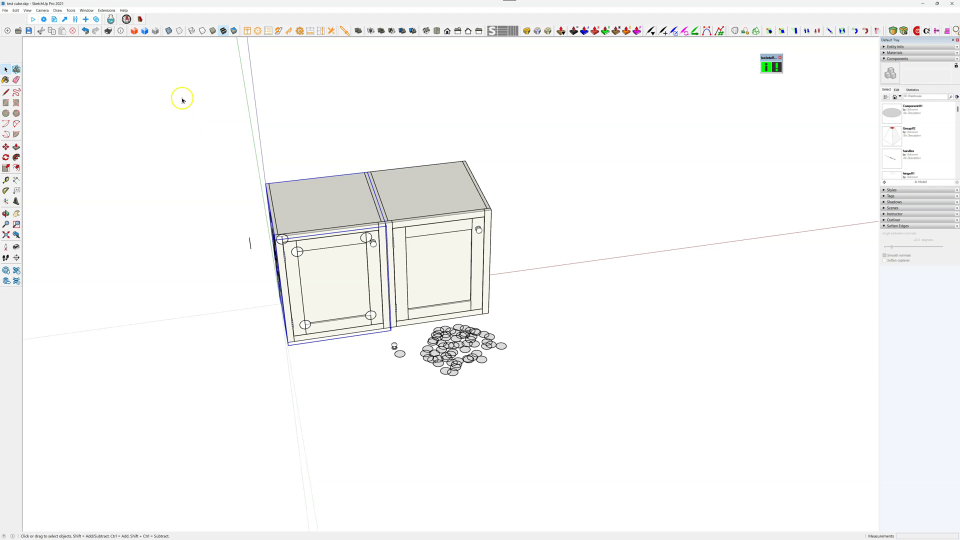
Select both cabinets together with the knob, the original disc and all disc copies.
{"action": "left_click_drag", "start_coordinate": [183, 100], "coordinate": [605, 435]}
{"action": "scroll", "coordinate": [347, 395], "scroll_direction": "up", "scroll_amount": 2}
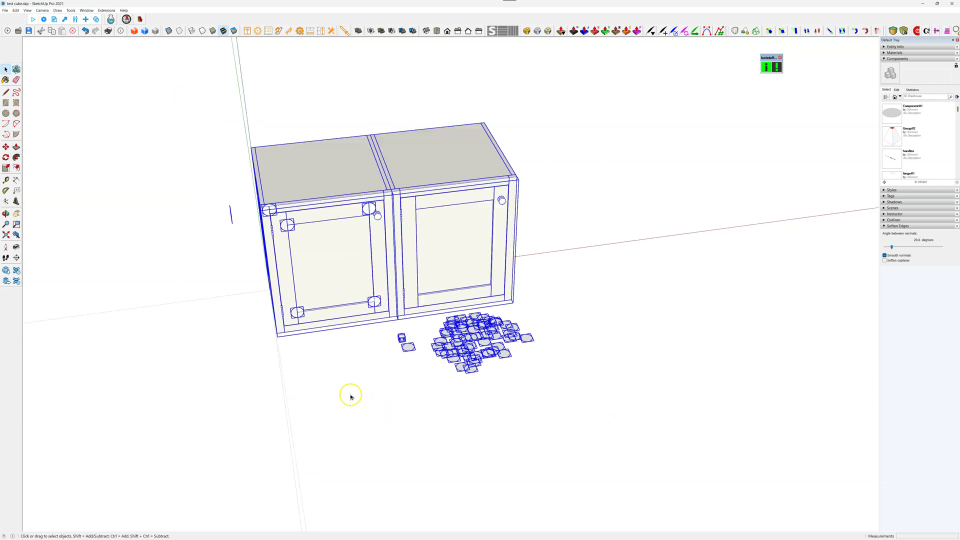
{"action": "middle_click_drag", "start_coordinate": [337, 386], "coordinate": [561, 369]}
{"action": "scroll", "coordinate": [376, 170], "scroll_direction": "up", "scroll_amount": 2}
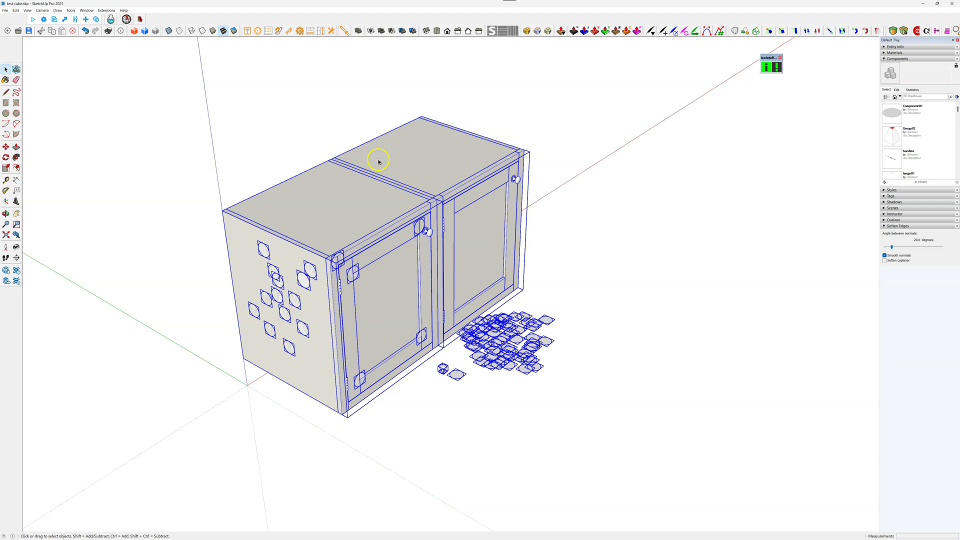
{"action": "scroll", "coordinate": [532, 330], "scroll_direction": "up", "scroll_amount": 2}
{"action": "scroll", "coordinate": [545, 369], "scroll_direction": "down", "scroll_amount": 1}
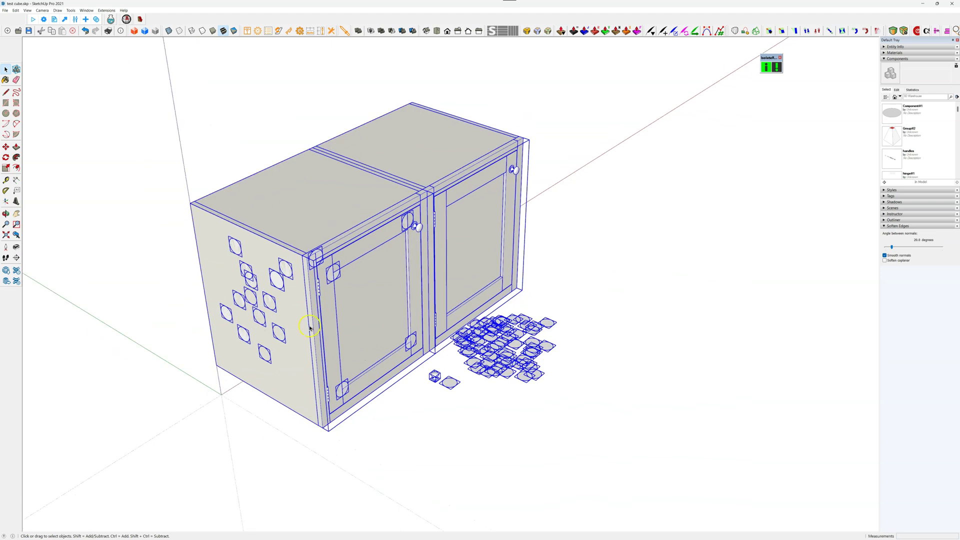
{"action": "scroll", "coordinate": [115, 241], "scroll_direction": "up", "scroll_amount": 2}
{"action": "middle_click_drag", "start_coordinate": [316, 339], "coordinate": [269, 297]}
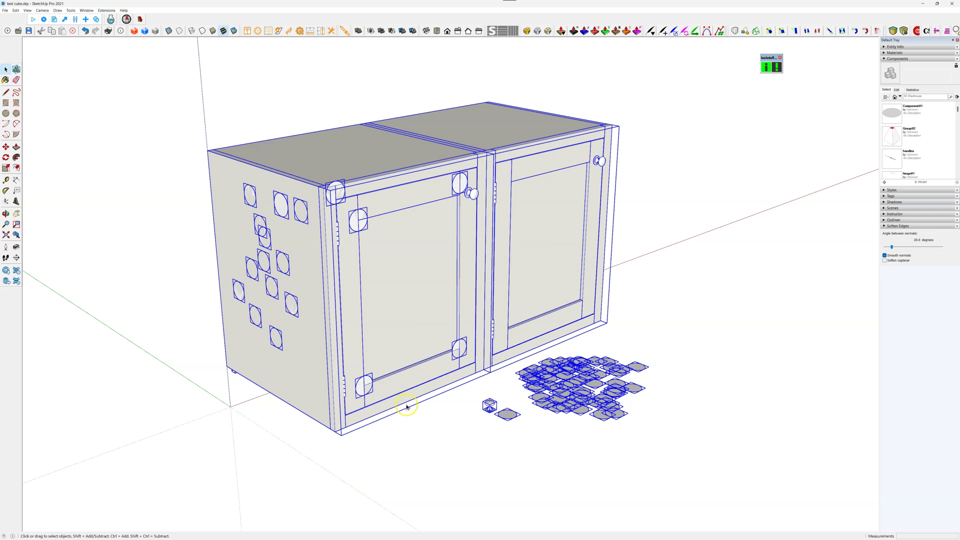
{"action": "scroll", "coordinate": [405, 207], "scroll_direction": "up", "scroll_amount": 1}
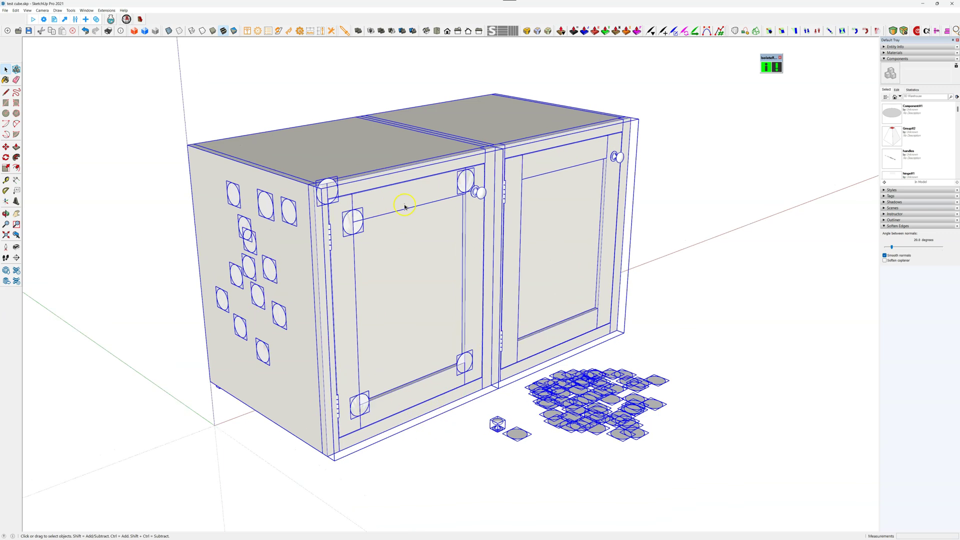